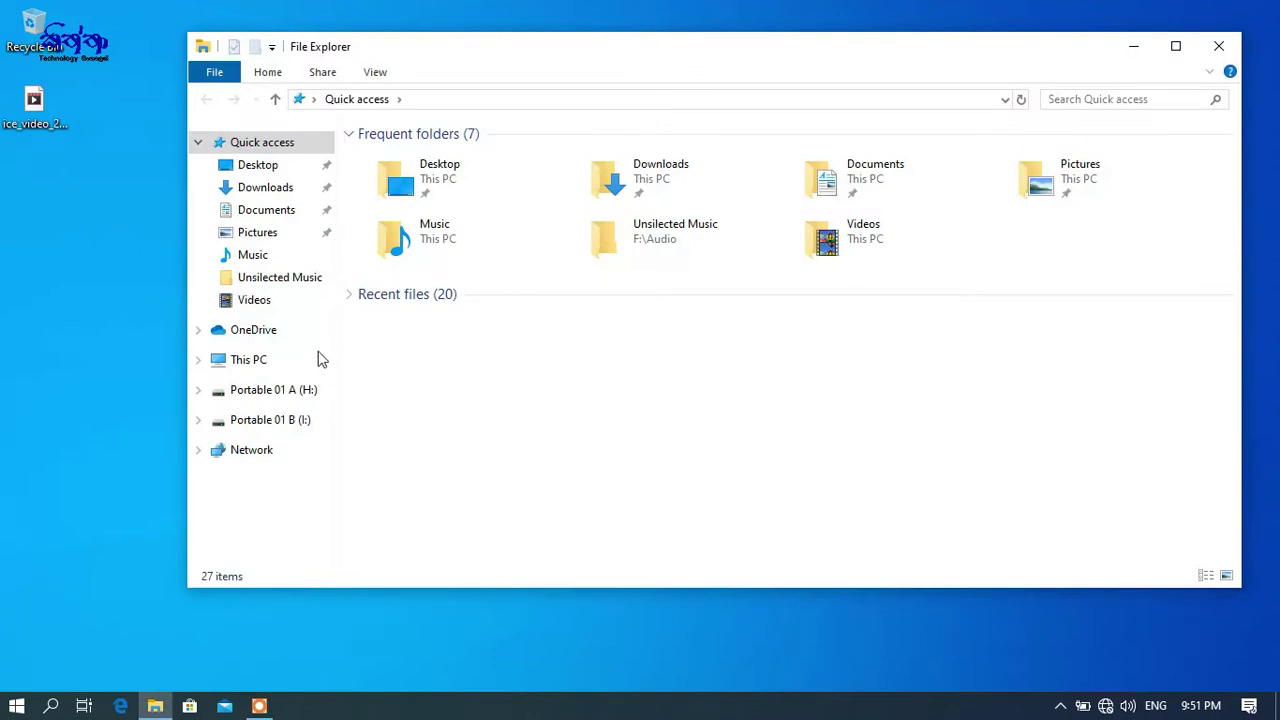
Step: Open This PC and check the capacity and free space of the C: and Portable 01 A (H:) drives
{"action": "left_click", "coordinate": [232, 360]}
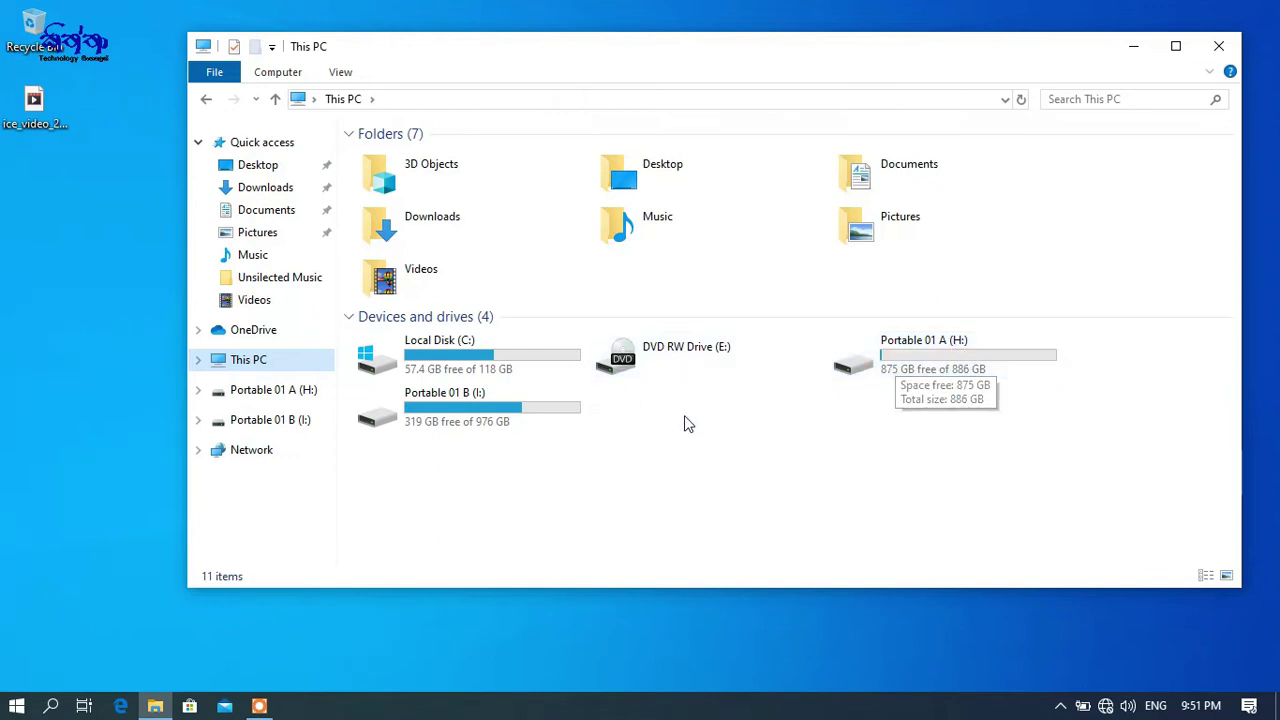
{"action": "left_click", "coordinate": [932, 370]}
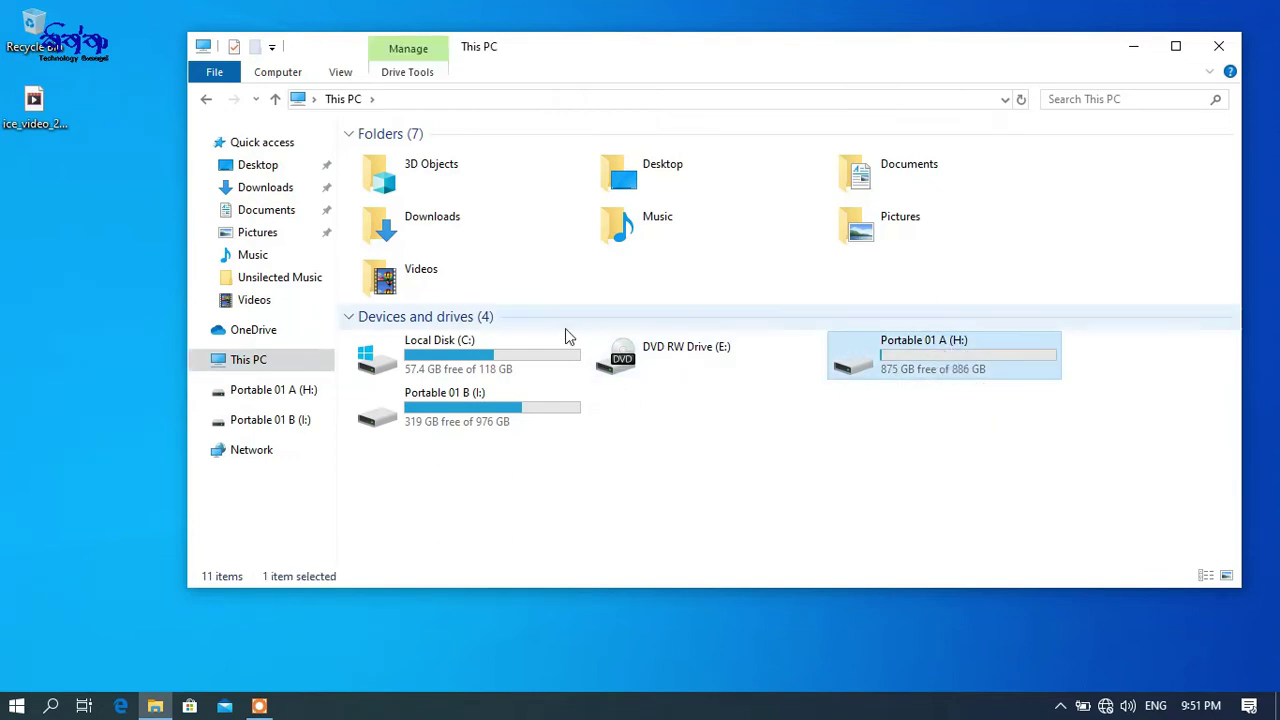
{"action": "left_click", "coordinate": [483, 368]}
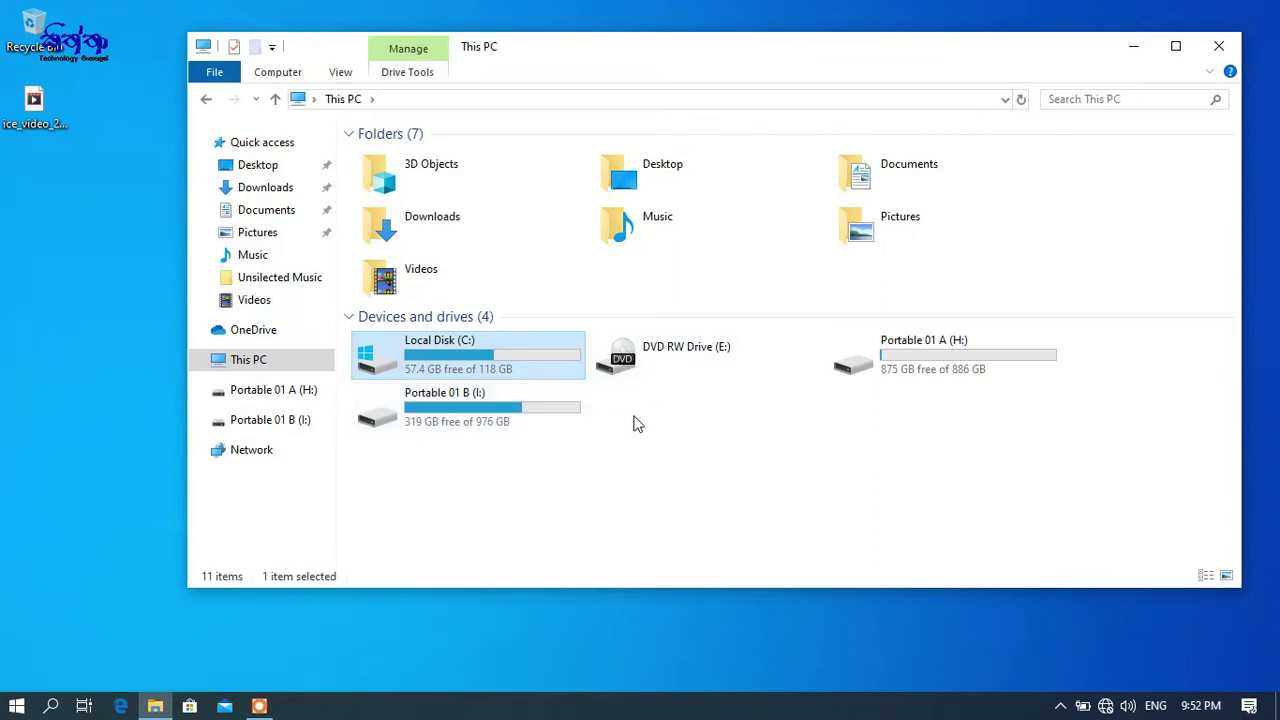
{"action": "left_click", "coordinate": [926, 358]}
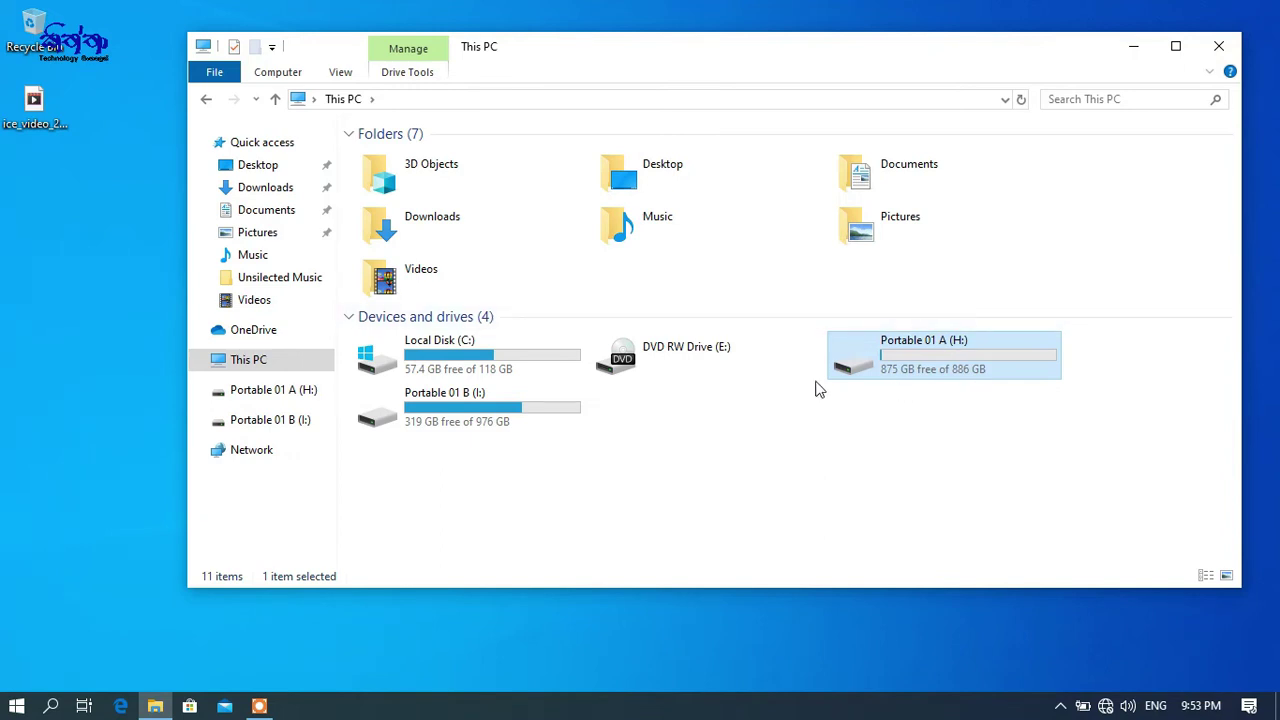
Step: Open Computer Management through the Manage option of This PC and move its window clear of the screen edge
{"action": "right_click", "coordinate": [252, 366]}
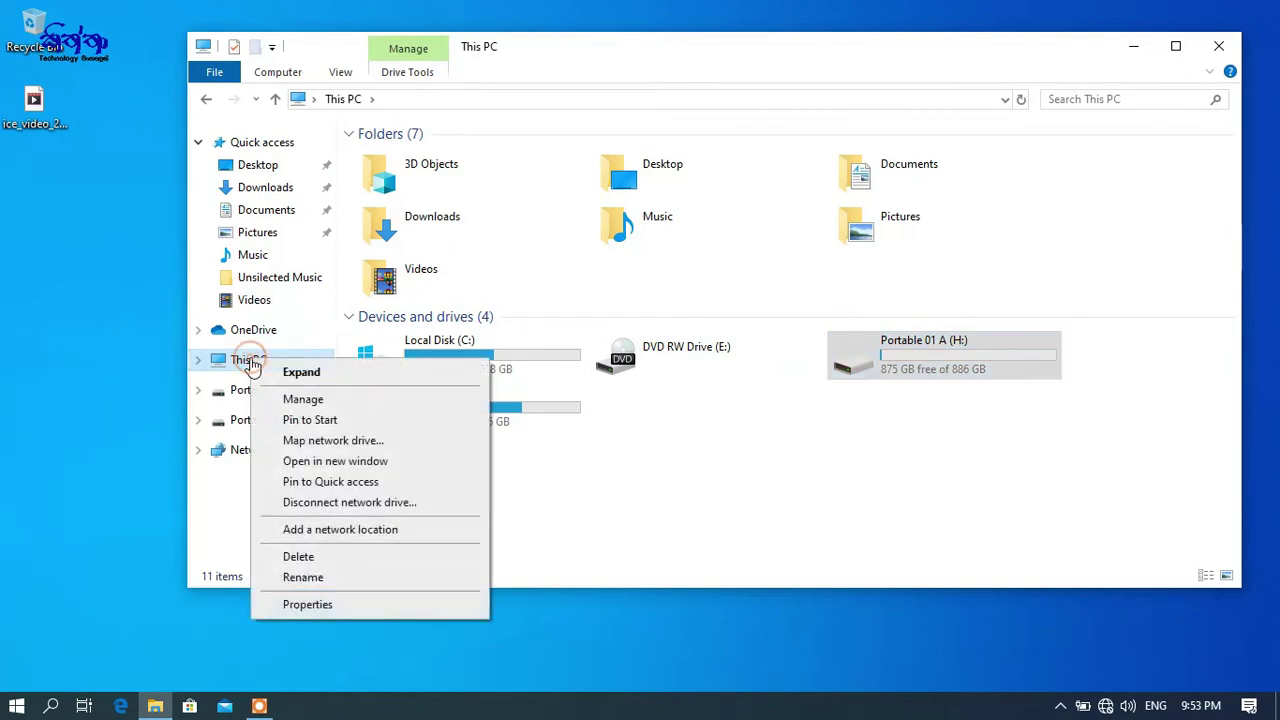
{"action": "left_click", "coordinate": [310, 398]}
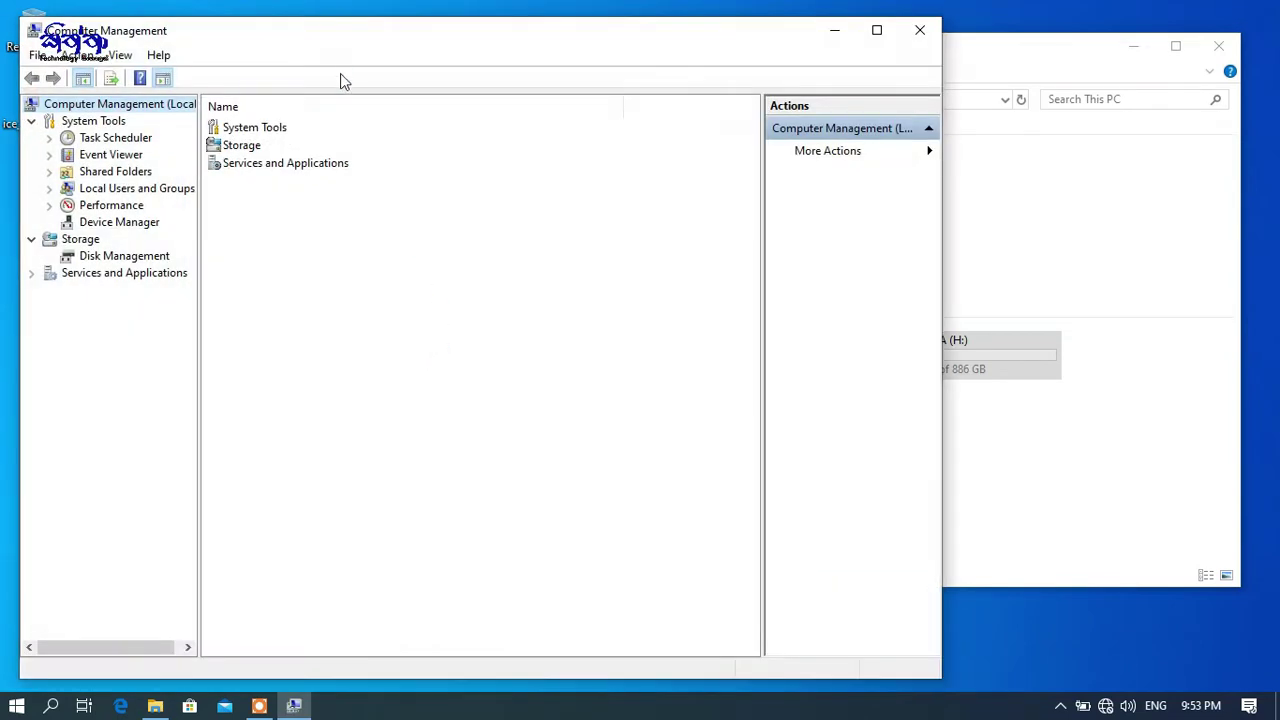
{"action": "left_click_drag", "start_coordinate": [343, 40], "coordinate": [491, 37]}
{"action": "right_click", "coordinate": [10, 707]}
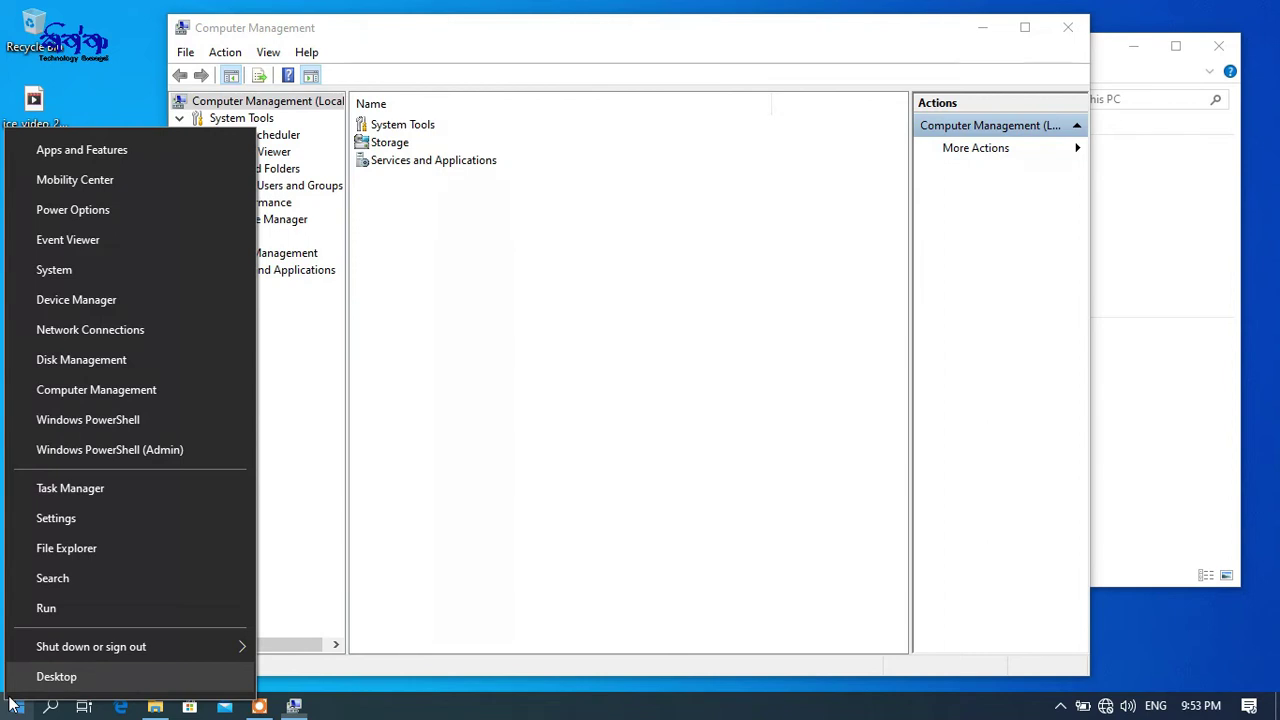
{"action": "right_click", "coordinate": [17, 710]}
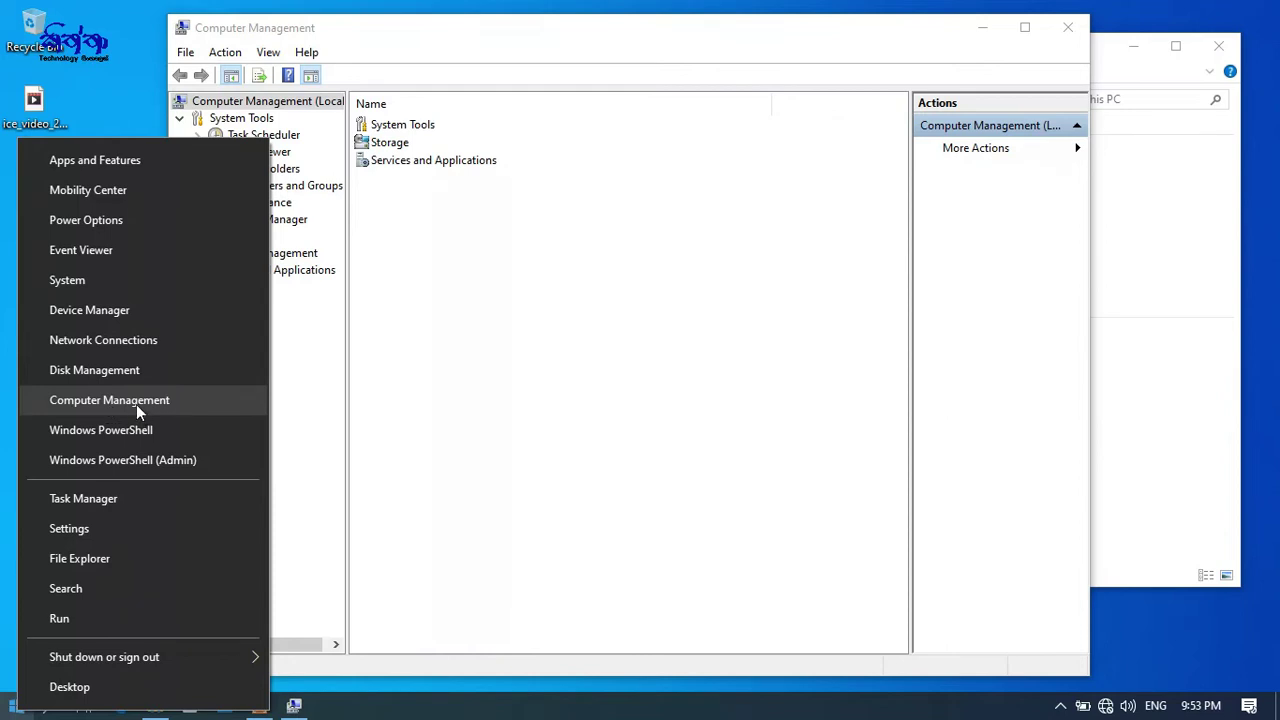
{"action": "left_click", "coordinate": [590, 33]}
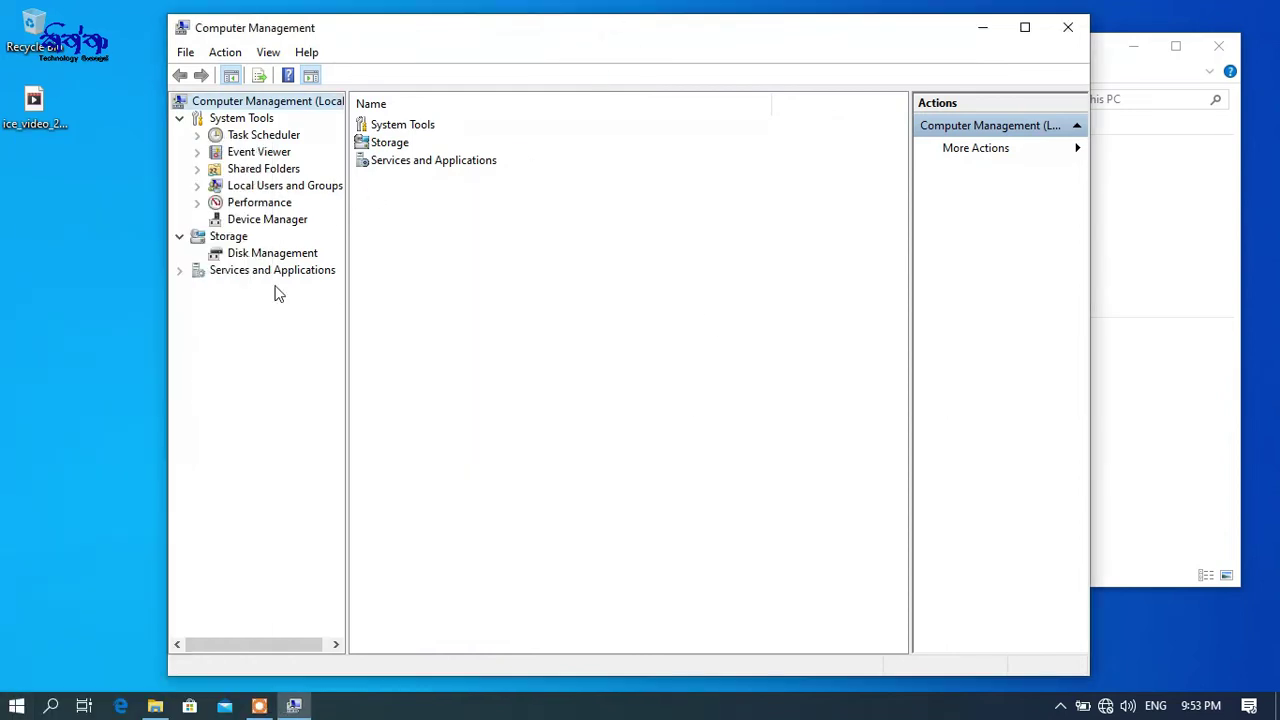
Step: Maximize the Computer Management window and show Disk Management
{"action": "double_click", "coordinate": [541, 36]}
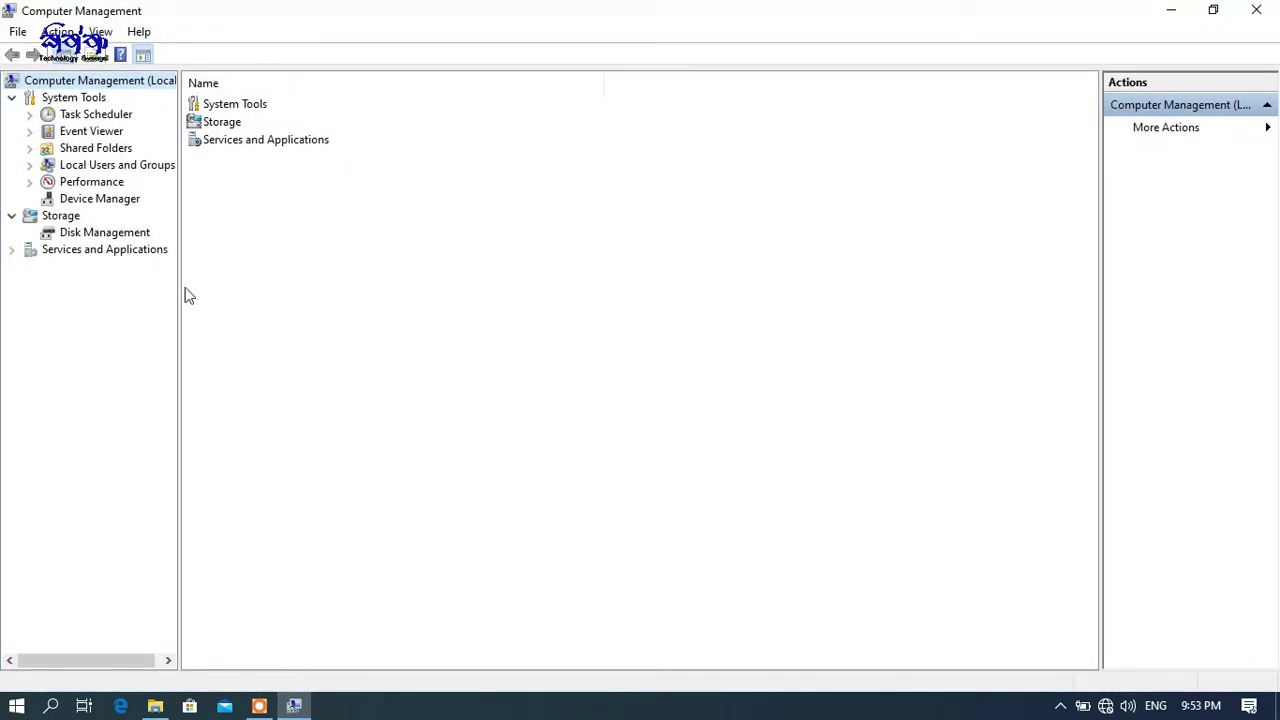
{"action": "left_click", "coordinate": [117, 236]}
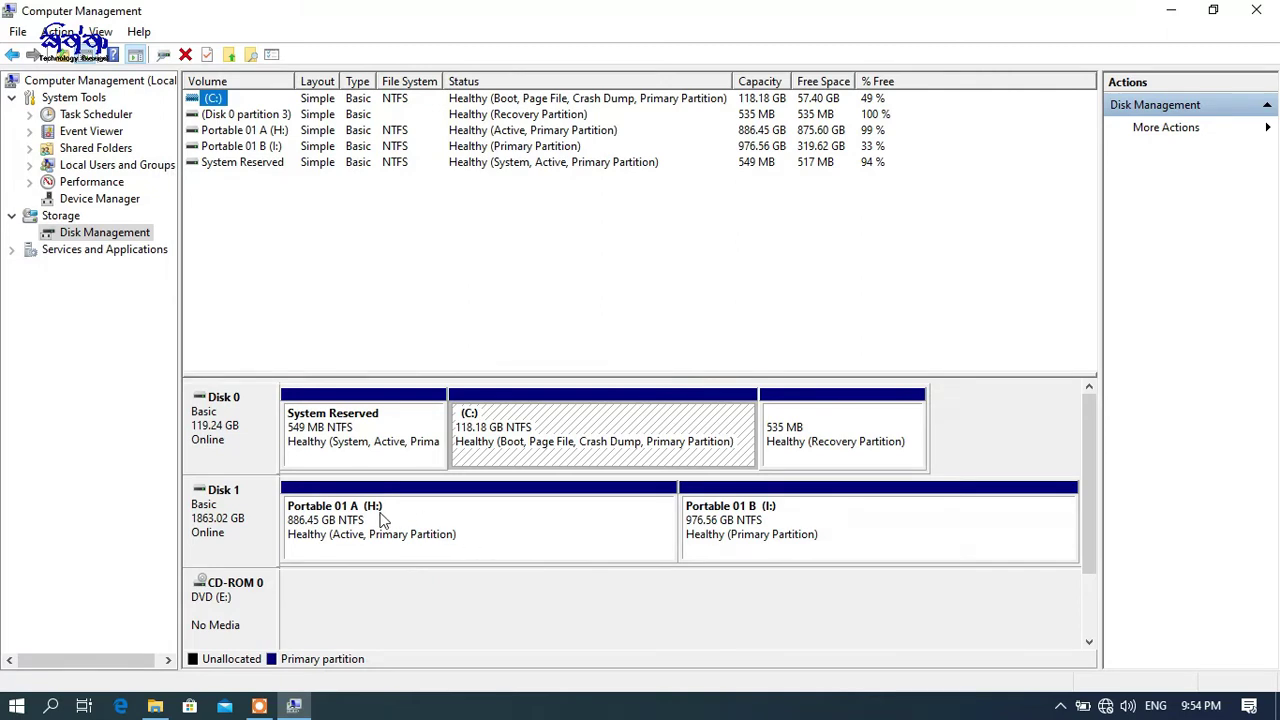
Step: Open the Shrink Volume settings for the Portable 01 A (H:) partition on Disk 1 and move the dialog aside
{"action": "left_click", "coordinate": [418, 530]}
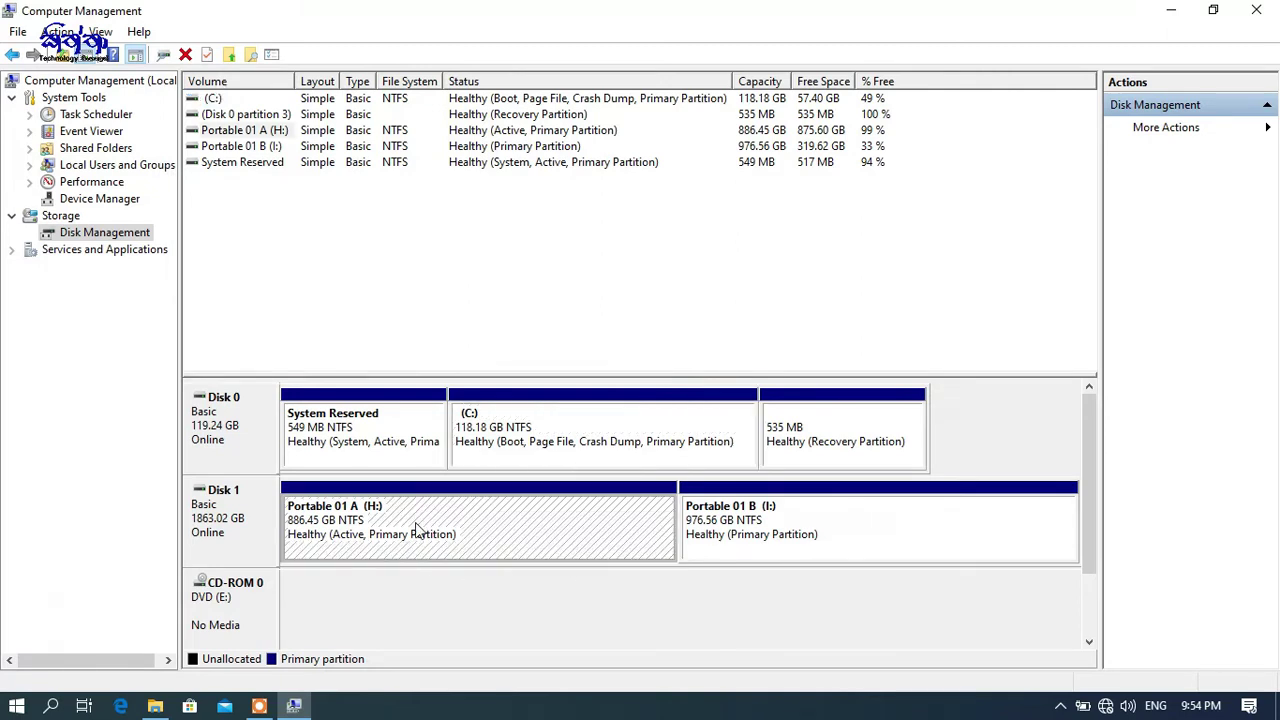
{"action": "right_click", "coordinate": [559, 531]}
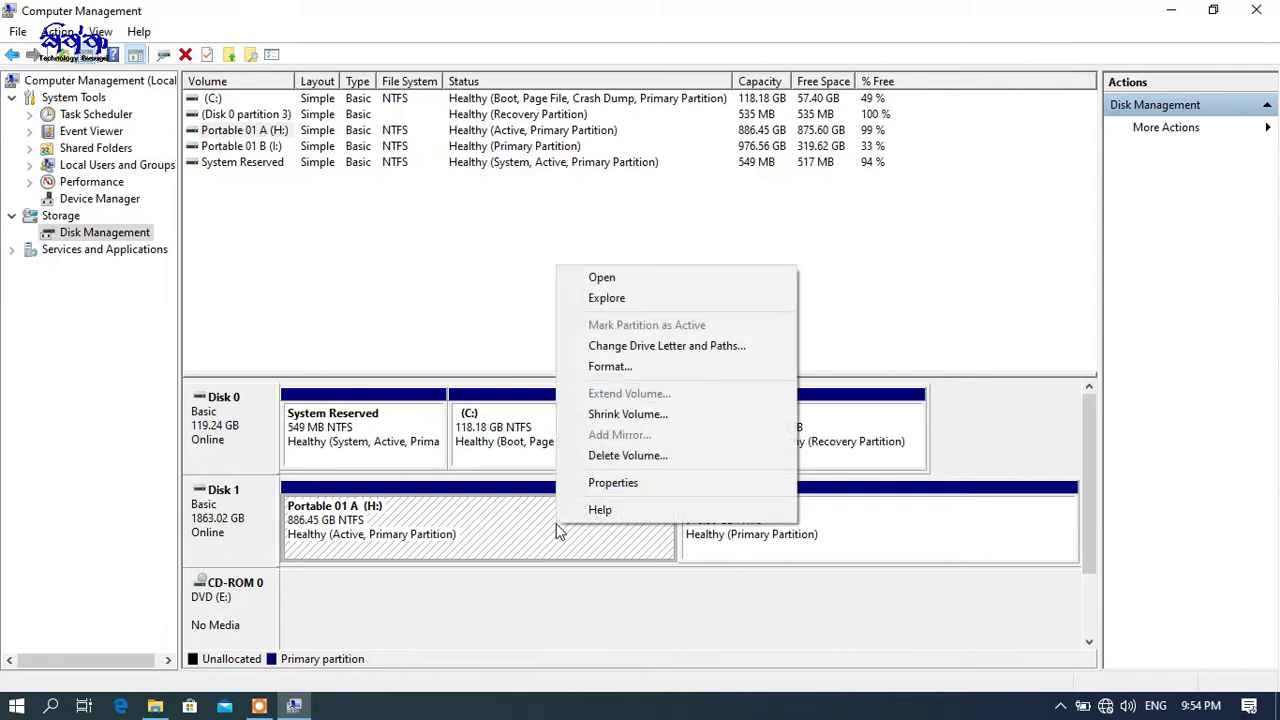
{"action": "left_click", "coordinate": [607, 418]}
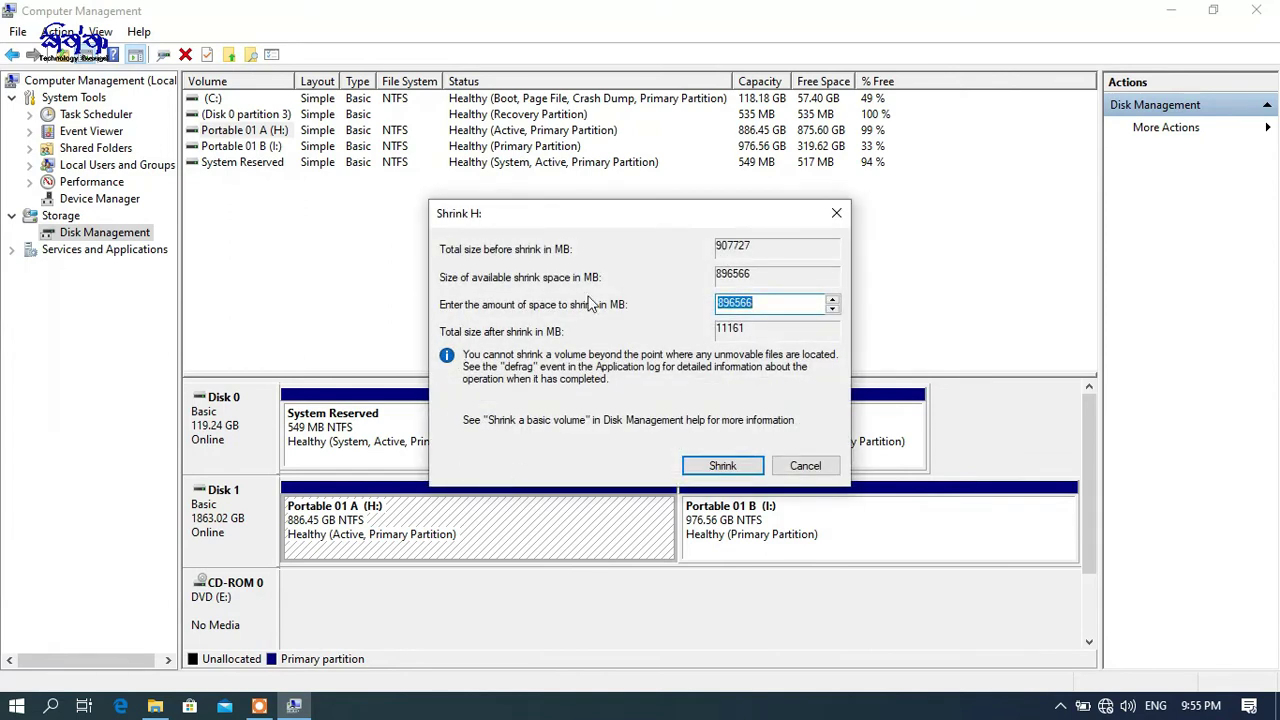
{"action": "left_click_drag", "start_coordinate": [588, 230], "coordinate": [446, 265]}
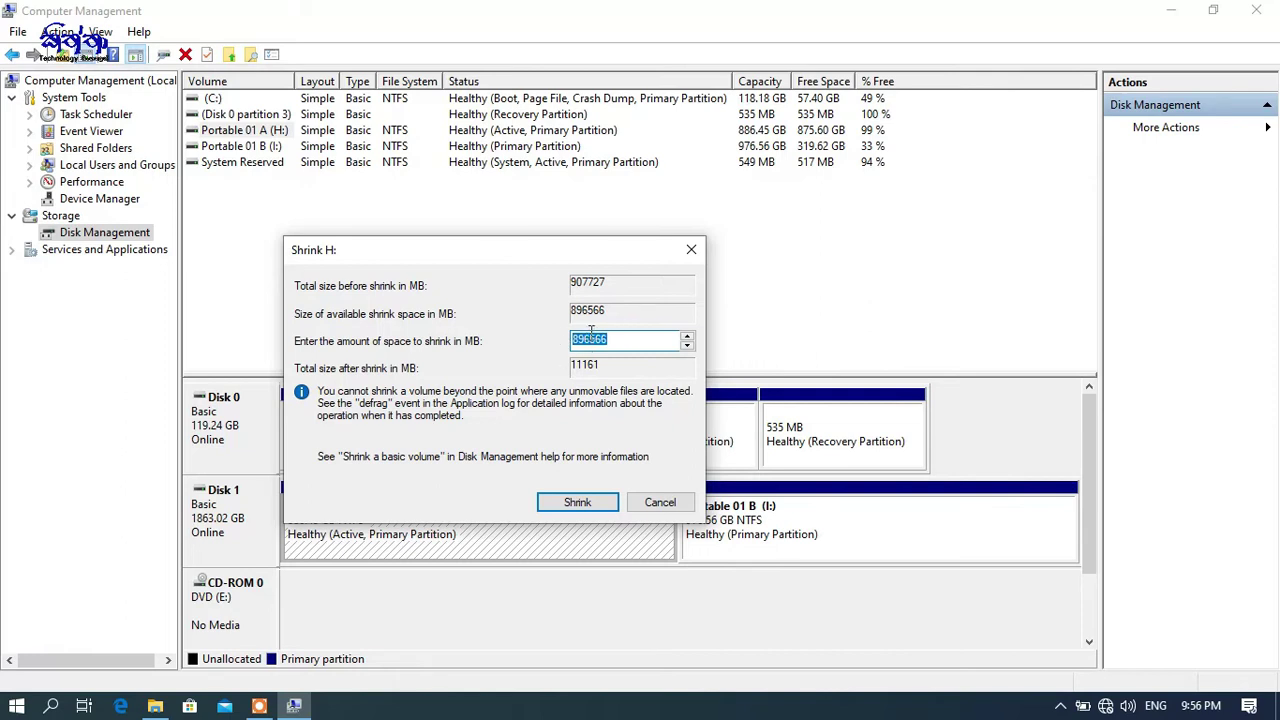
Step: Set the amount of space to shrink to 500000 MB and shrink the H: volume
{"action": "left_click", "coordinate": [624, 341]}
{"action": "double_click", "coordinate": [627, 341]}
{"action": "type", "text": "500000"}
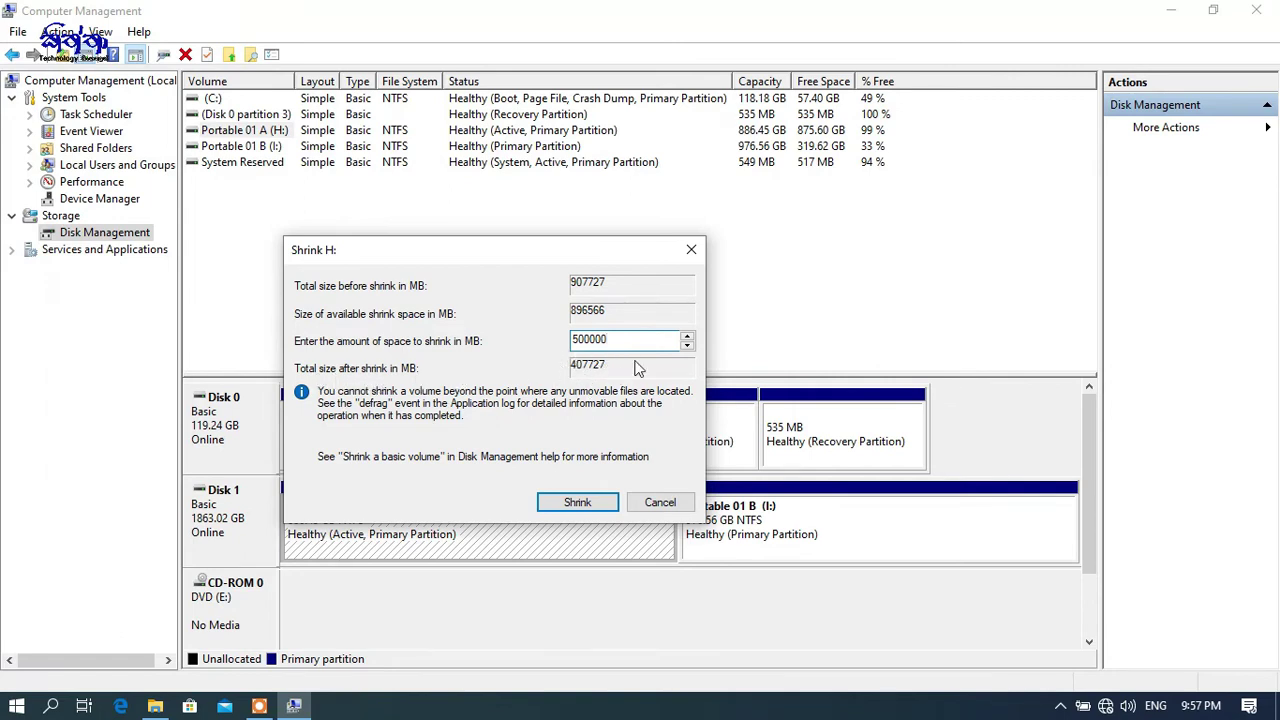
{"action": "left_click_drag", "start_coordinate": [633, 342], "coordinate": [566, 342]}
{"action": "type", "text": "42220"}
{"action": "left_click_drag", "start_coordinate": [624, 342], "coordinate": [502, 340]}
{"action": "type", "text": "50"}
{"action": "left_click", "coordinate": [575, 505]}
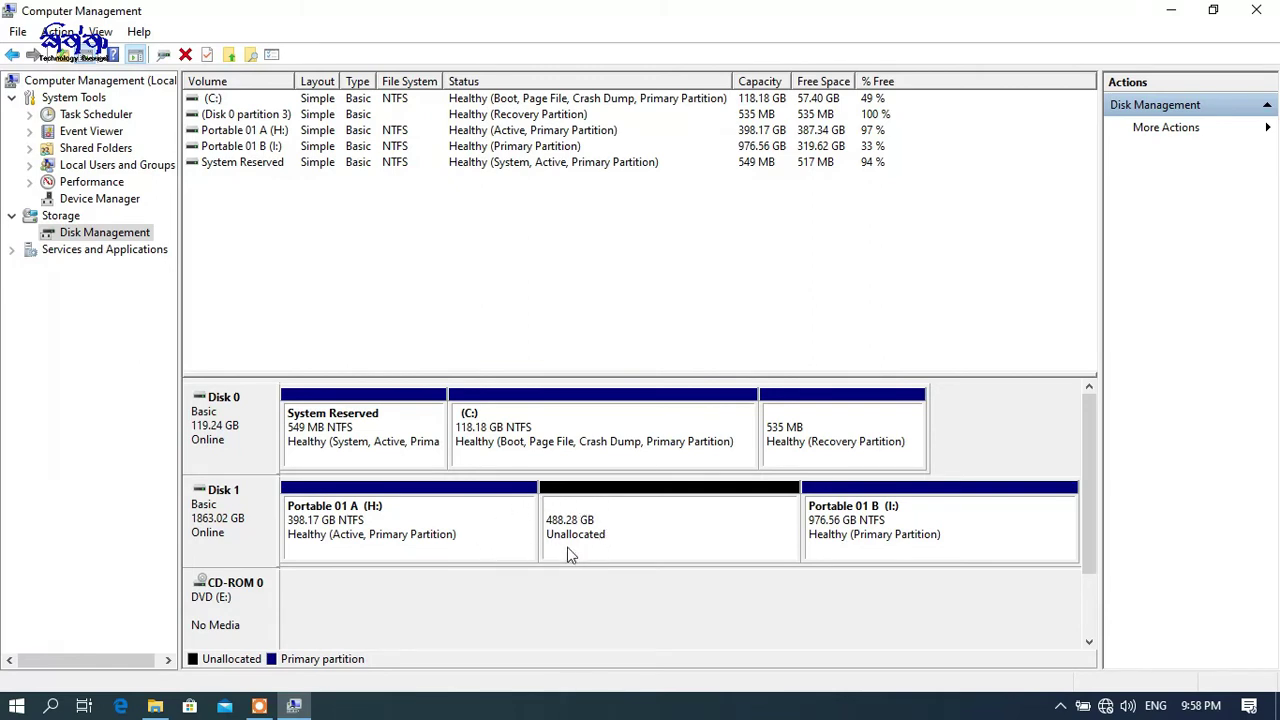
Step: Inspect the H: partition and the unallocated space on Disk 1, and check the H: drive's size under This PC in File Explorer
{"action": "left_click", "coordinate": [390, 528]}
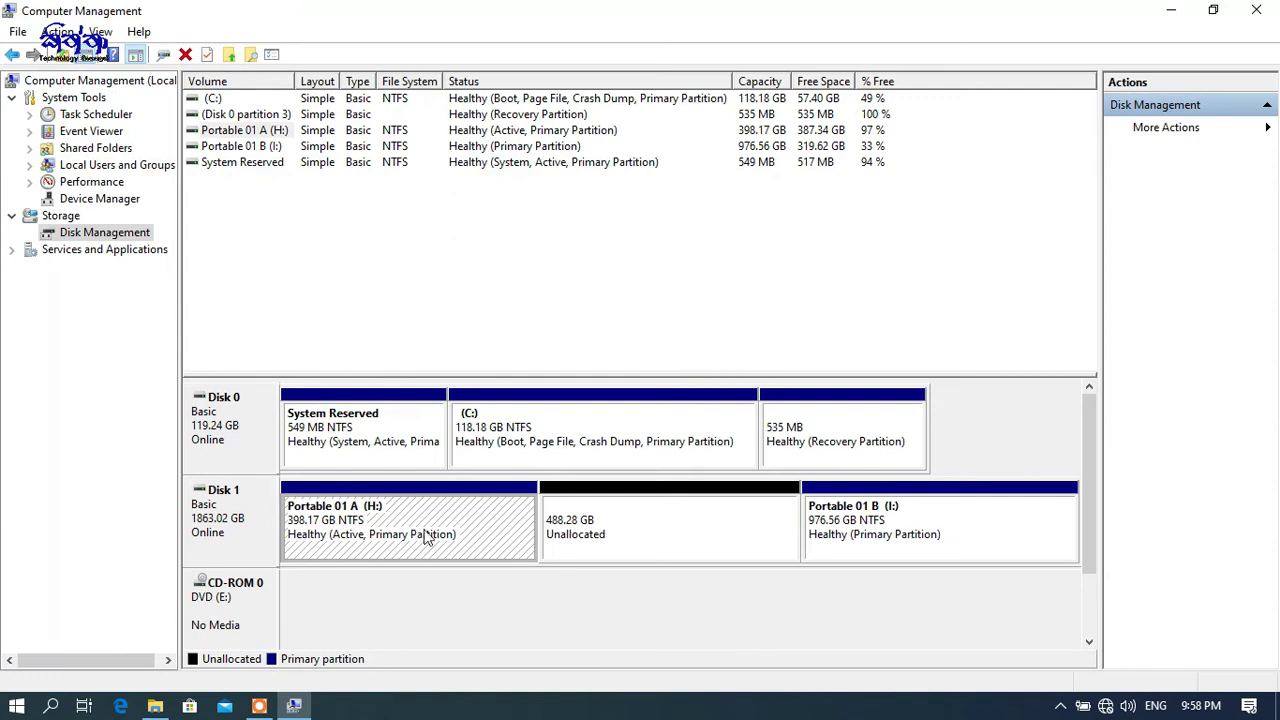
{"action": "left_click", "coordinate": [605, 530]}
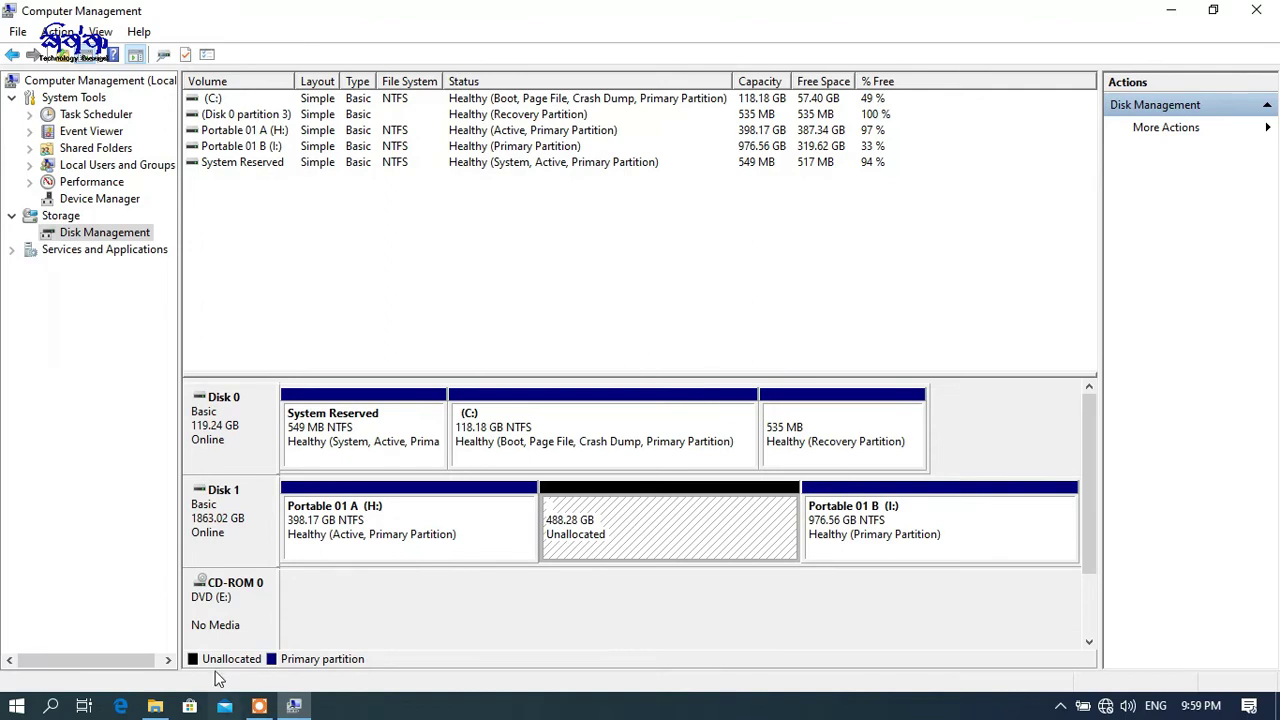
{"action": "left_click", "coordinate": [155, 705]}
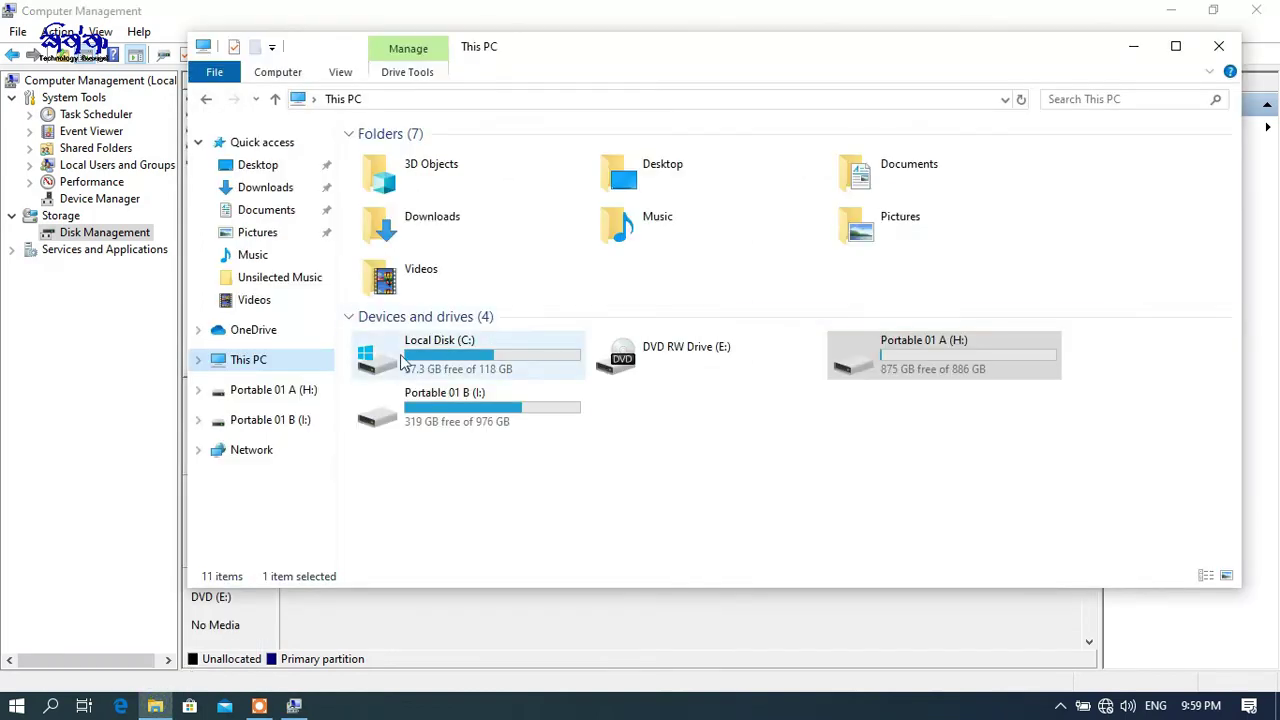
{"action": "left_click", "coordinate": [246, 366]}
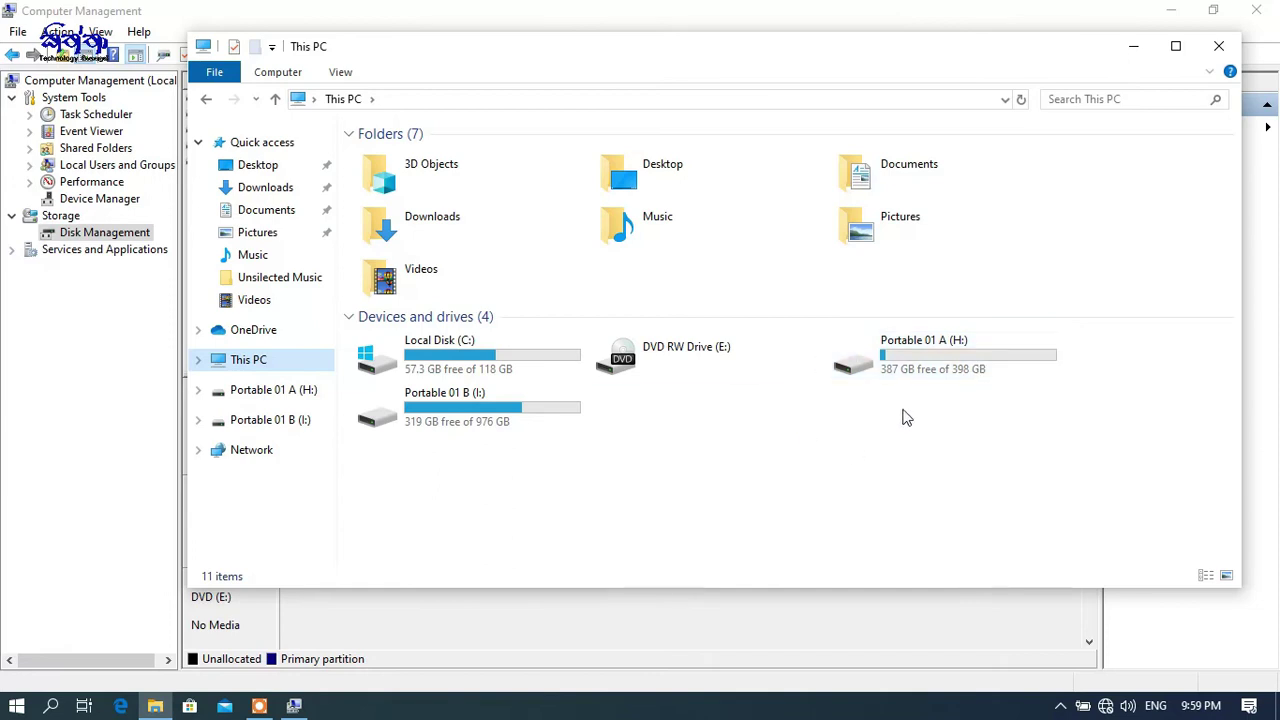
{"action": "left_click", "coordinate": [1133, 46]}
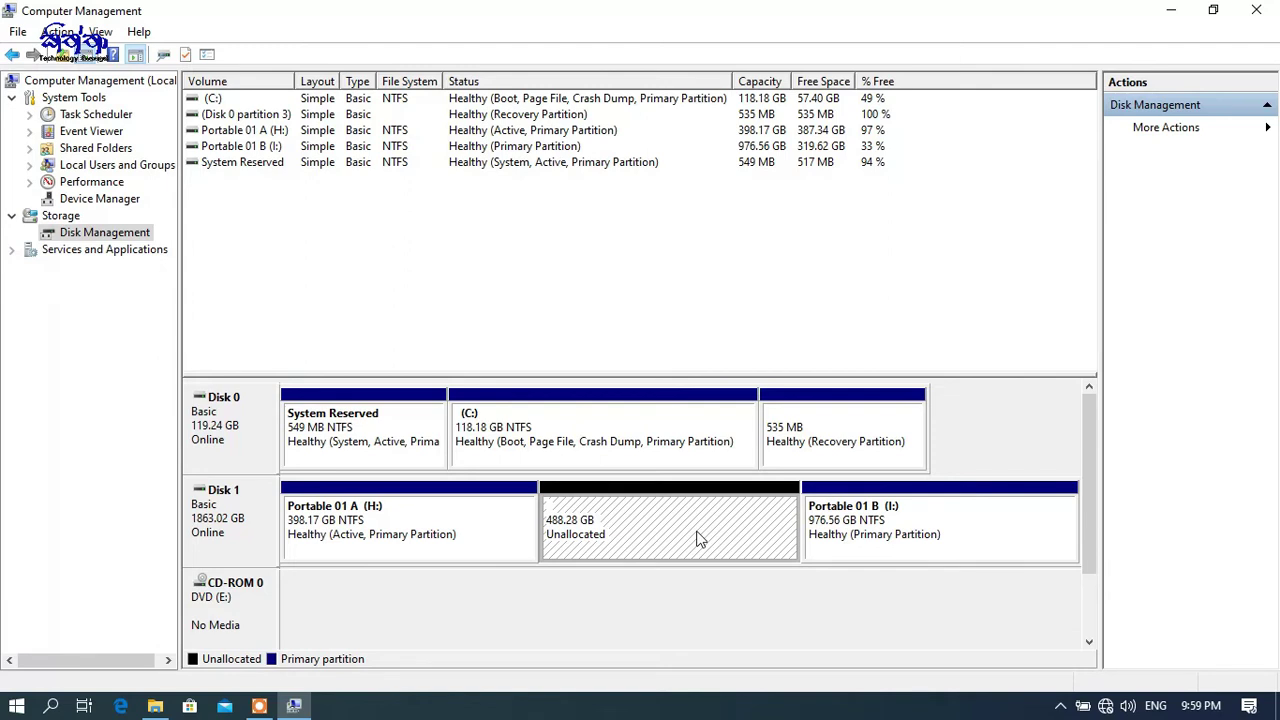
Step: Start a new simple volume on Disk 1's unallocated space and accept the full volume size of 499999 MB
{"action": "right_click", "coordinate": [637, 528]}
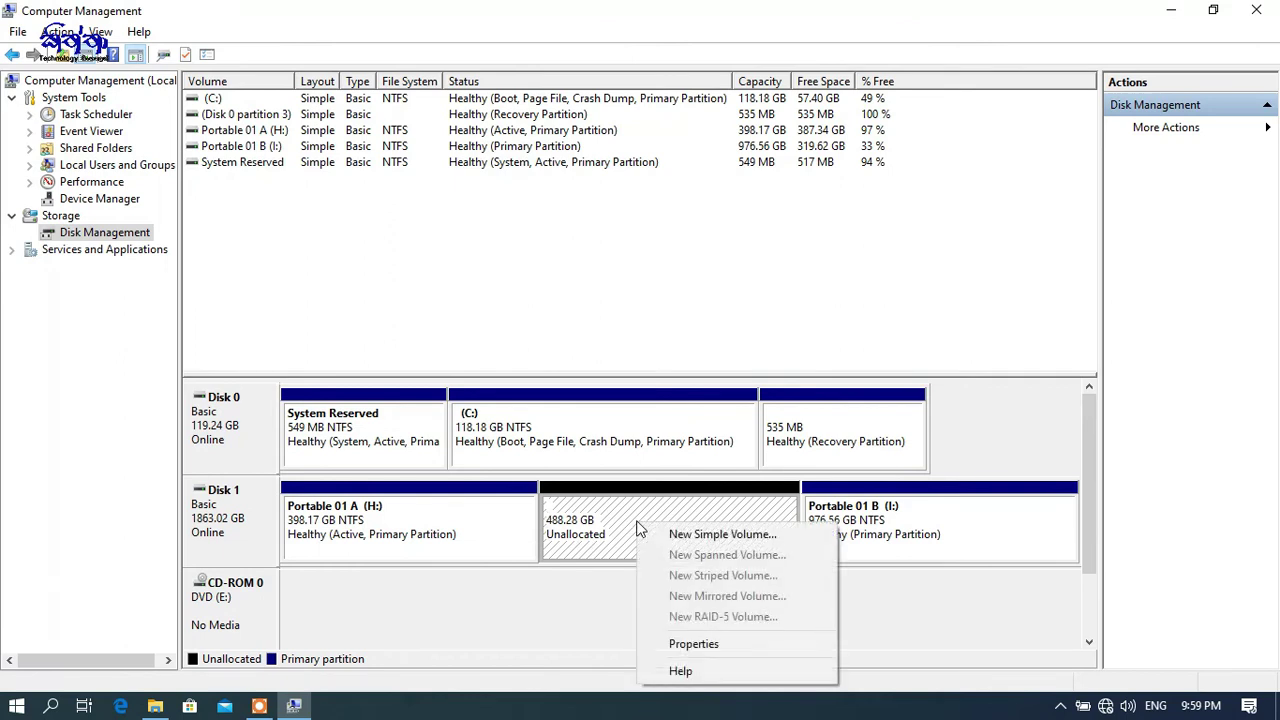
{"action": "left_click", "coordinate": [620, 528]}
{"action": "right_click", "coordinate": [654, 525]}
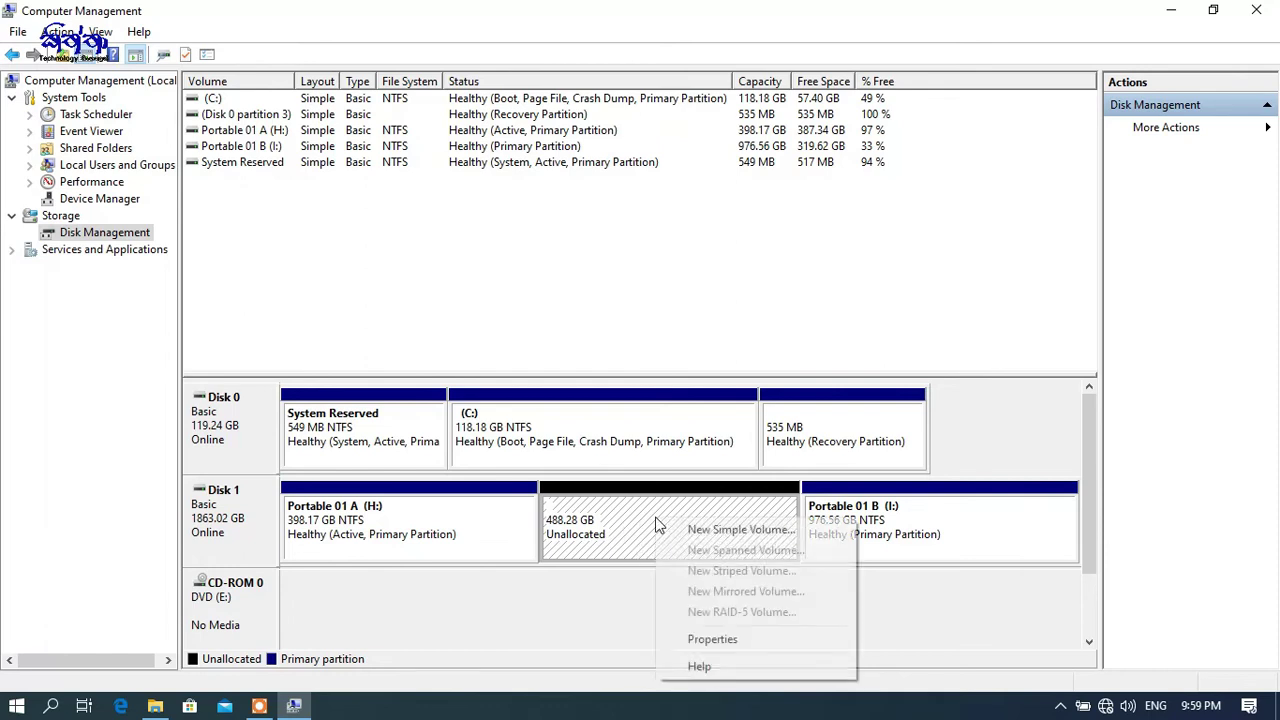
{"action": "left_click", "coordinate": [758, 535]}
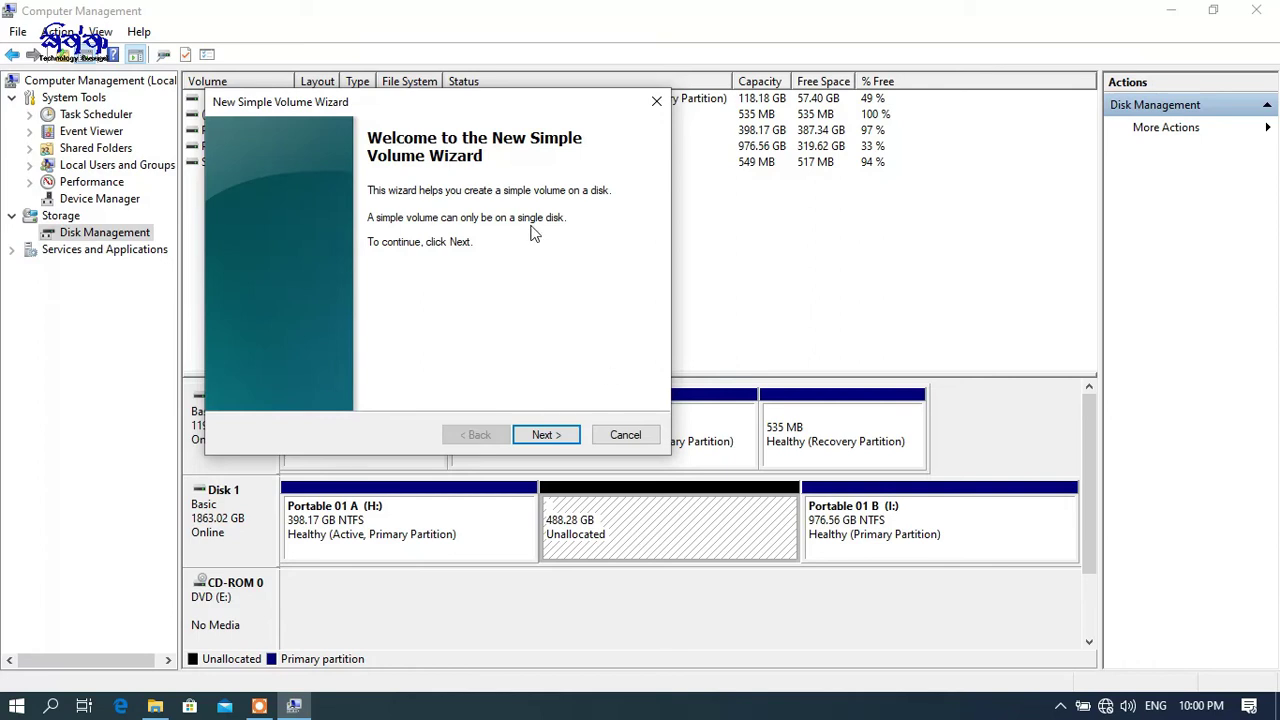
{"action": "left_click", "coordinate": [546, 436]}
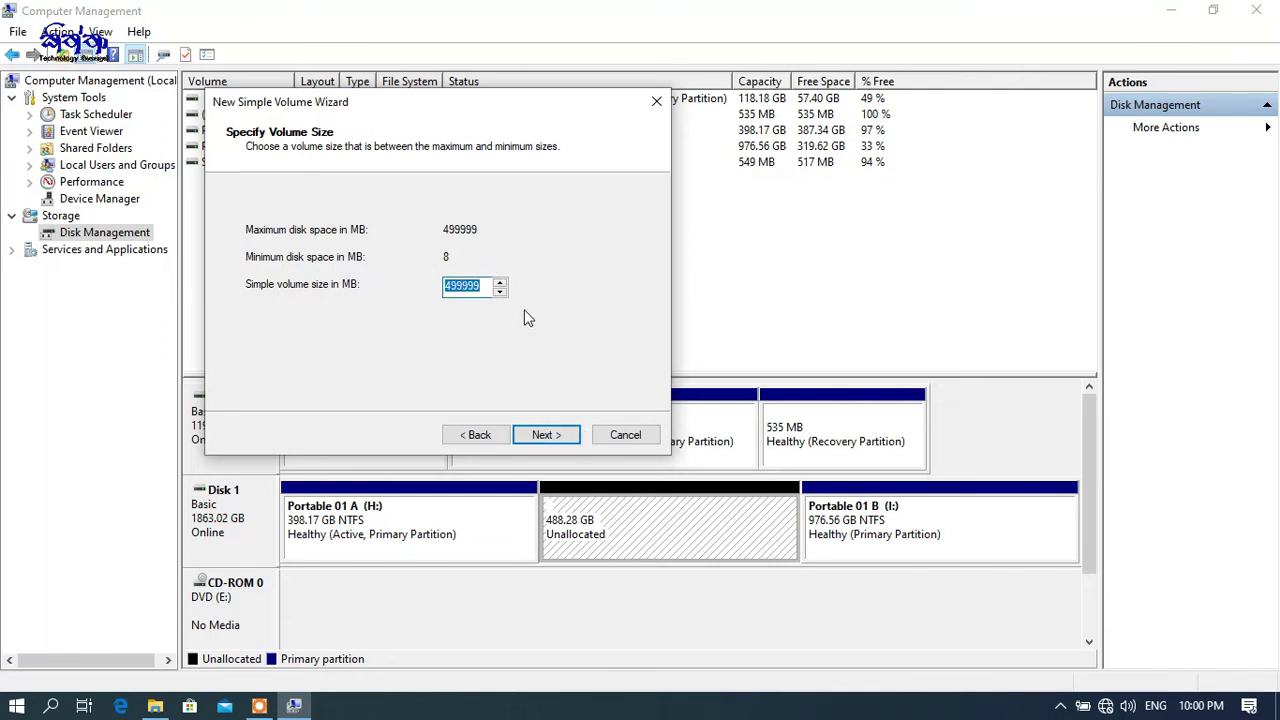
{"action": "left_click", "coordinate": [561, 440]}
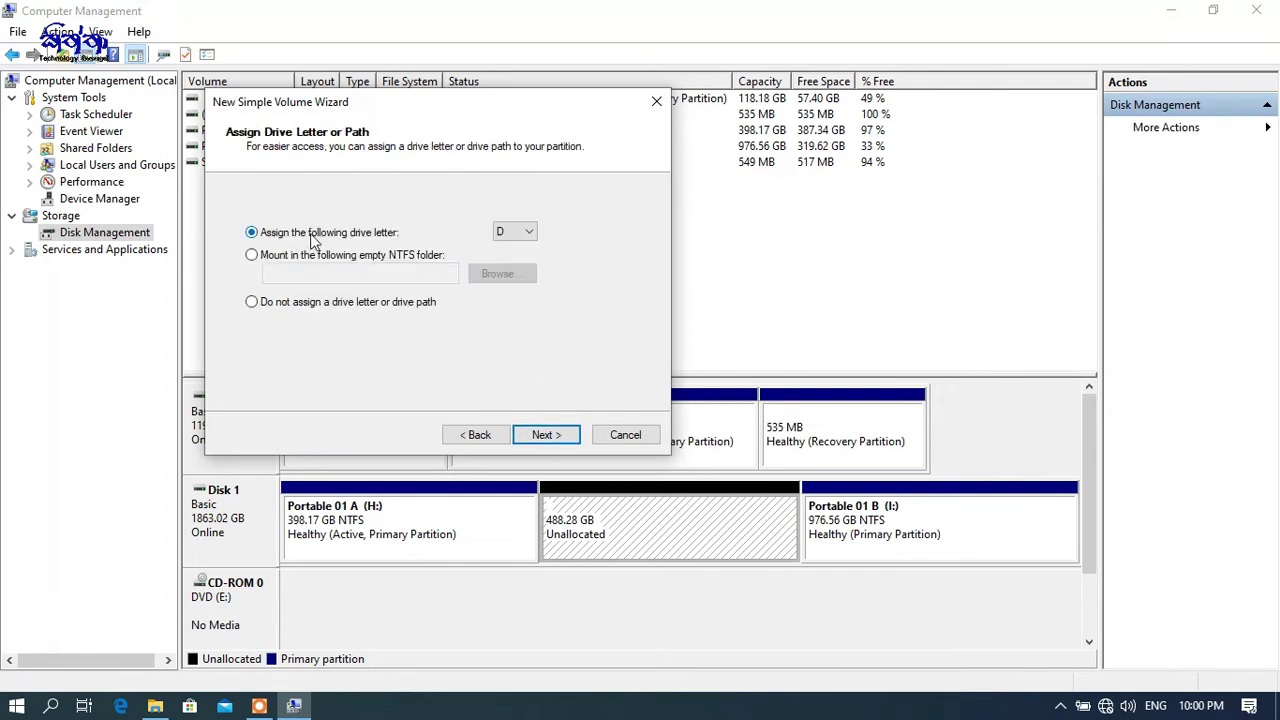
Step: Assign drive letter D to the new volume and continue to the format settings
{"action": "left_click", "coordinate": [530, 232]}
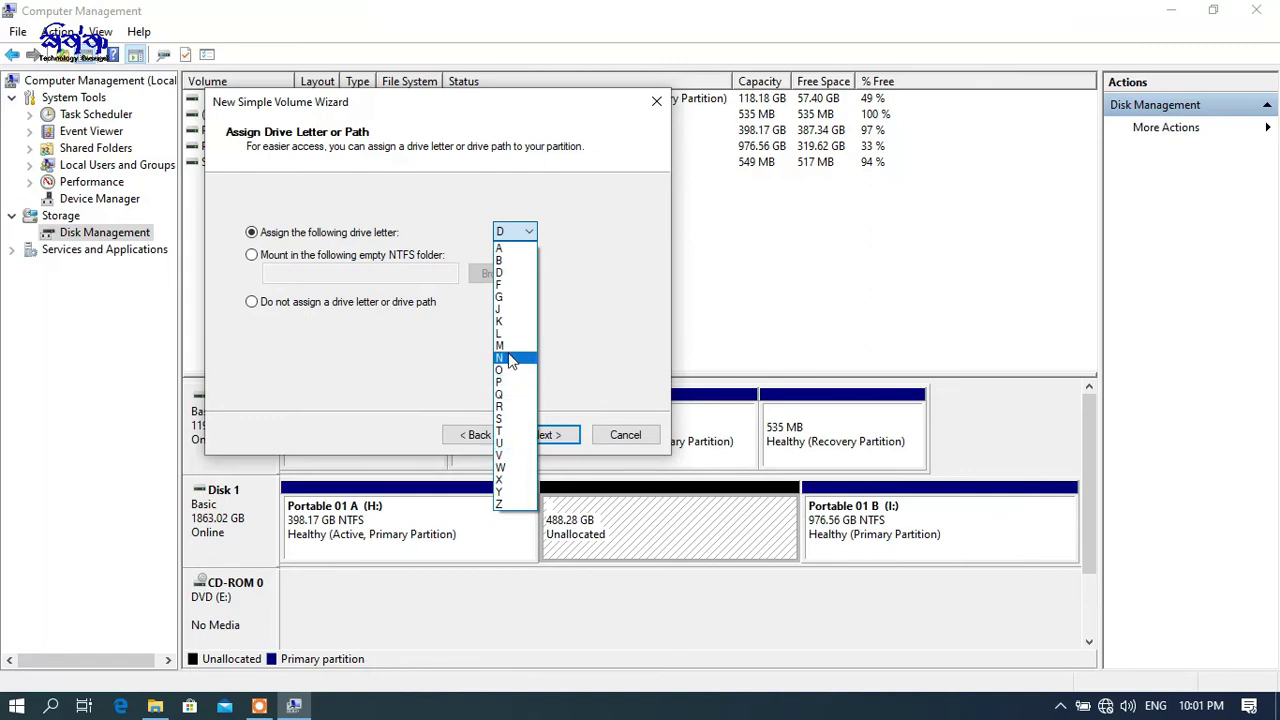
{"action": "left_click", "coordinate": [508, 273]}
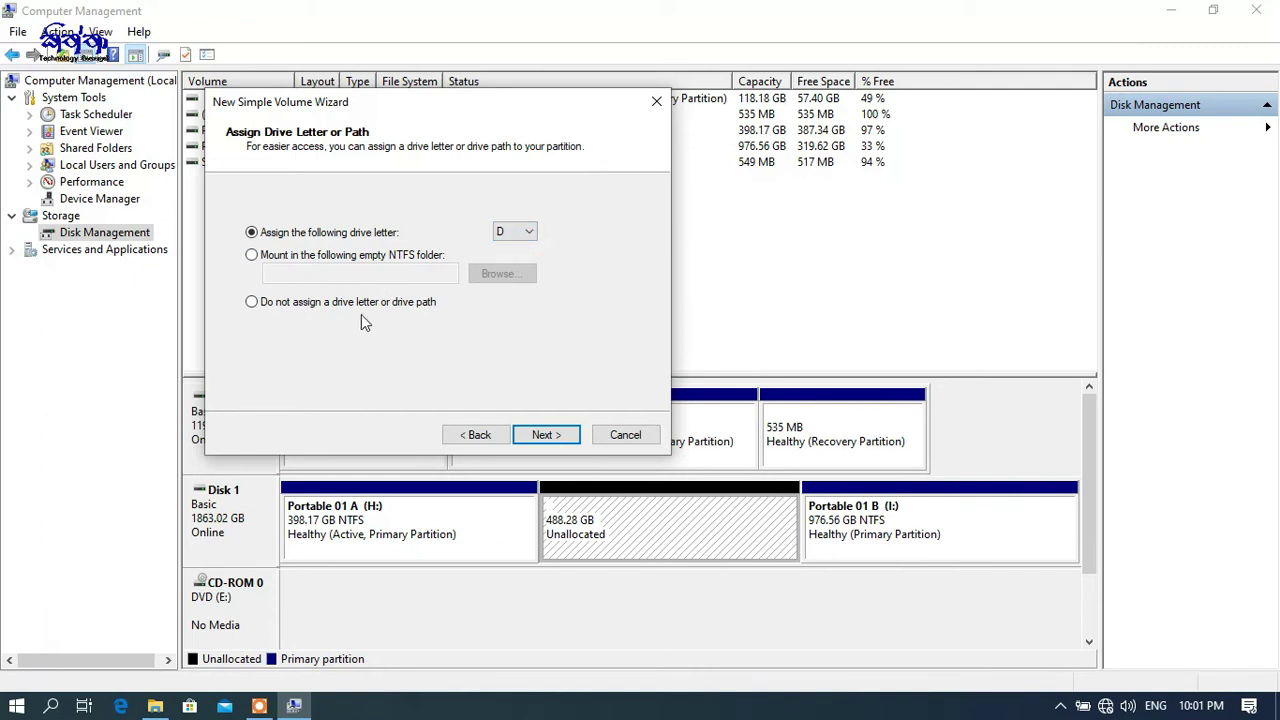
{"action": "left_click", "coordinate": [546, 435]}
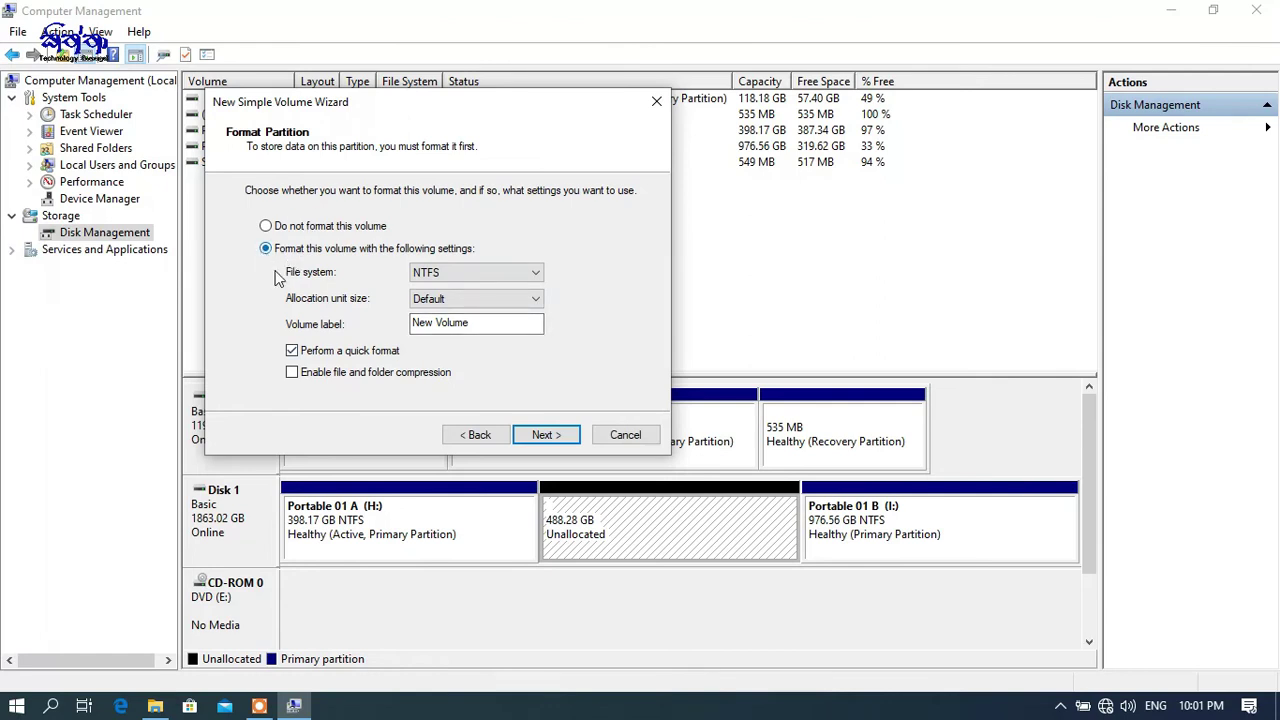
Step: Review the available file systems and allocation unit sizes, keeping NTFS and Default
{"action": "left_click", "coordinate": [536, 273]}
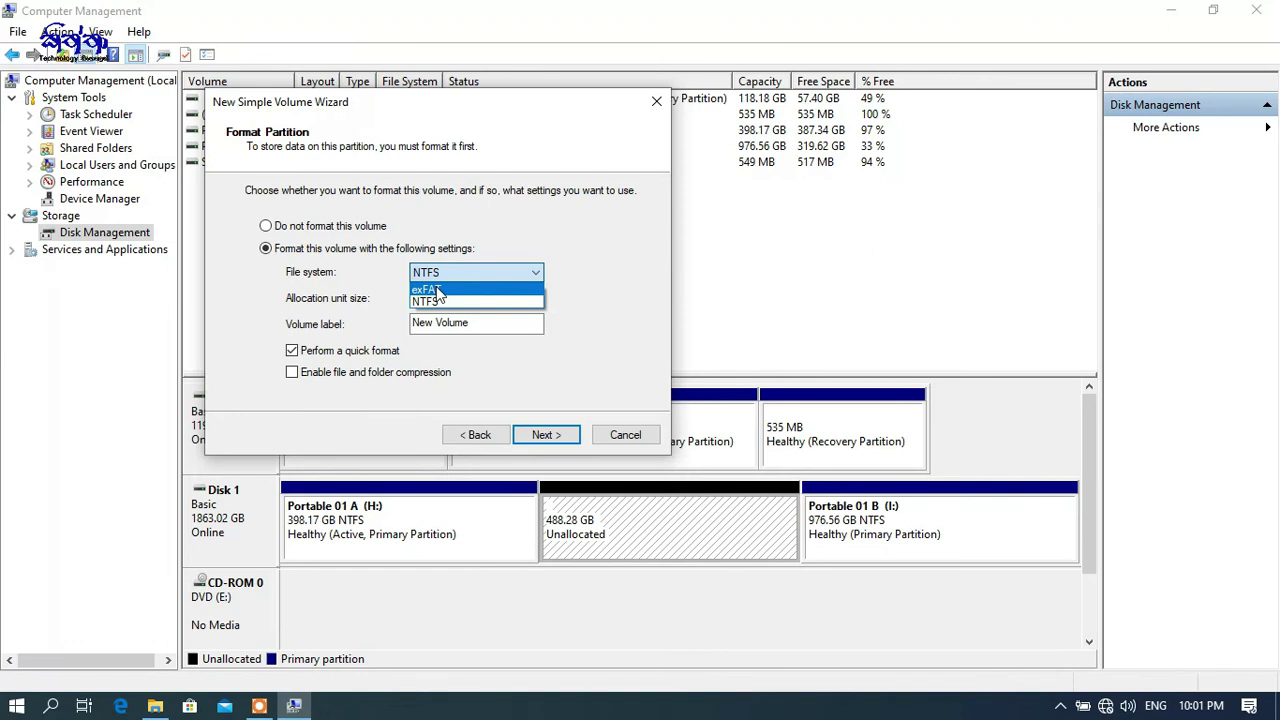
{"action": "left_click", "coordinate": [585, 297]}
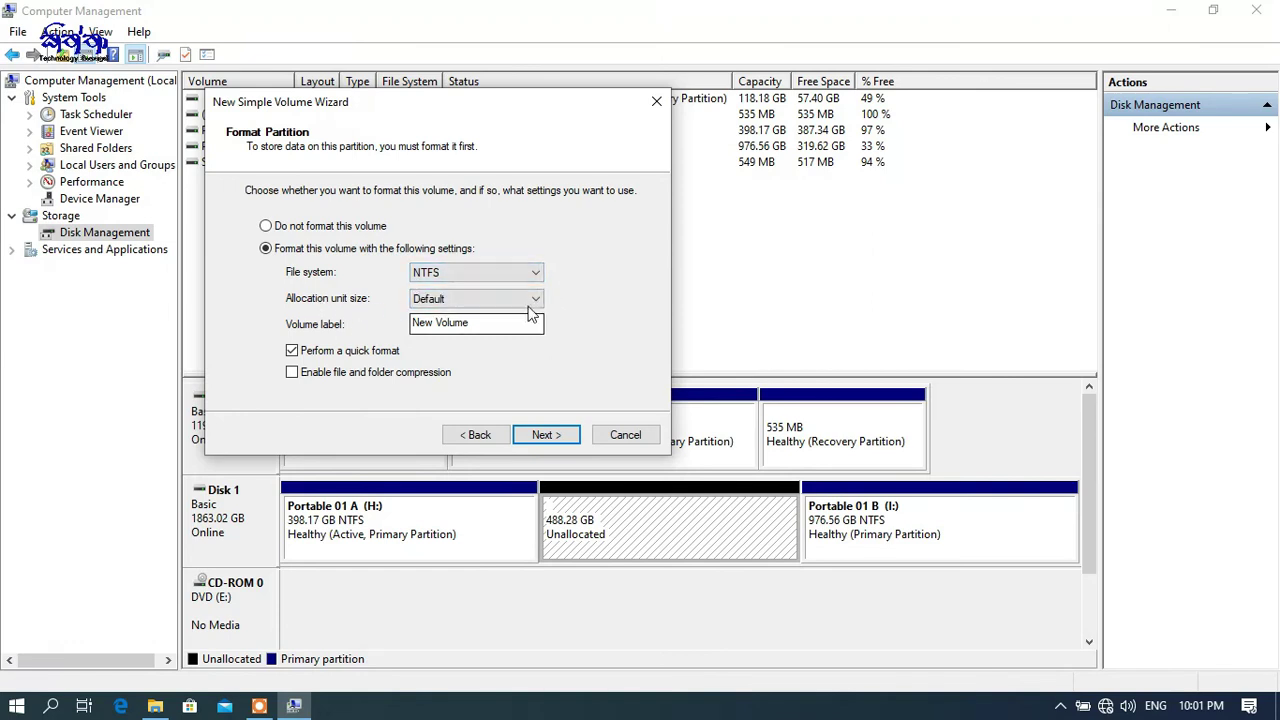
{"action": "left_click", "coordinate": [498, 299]}
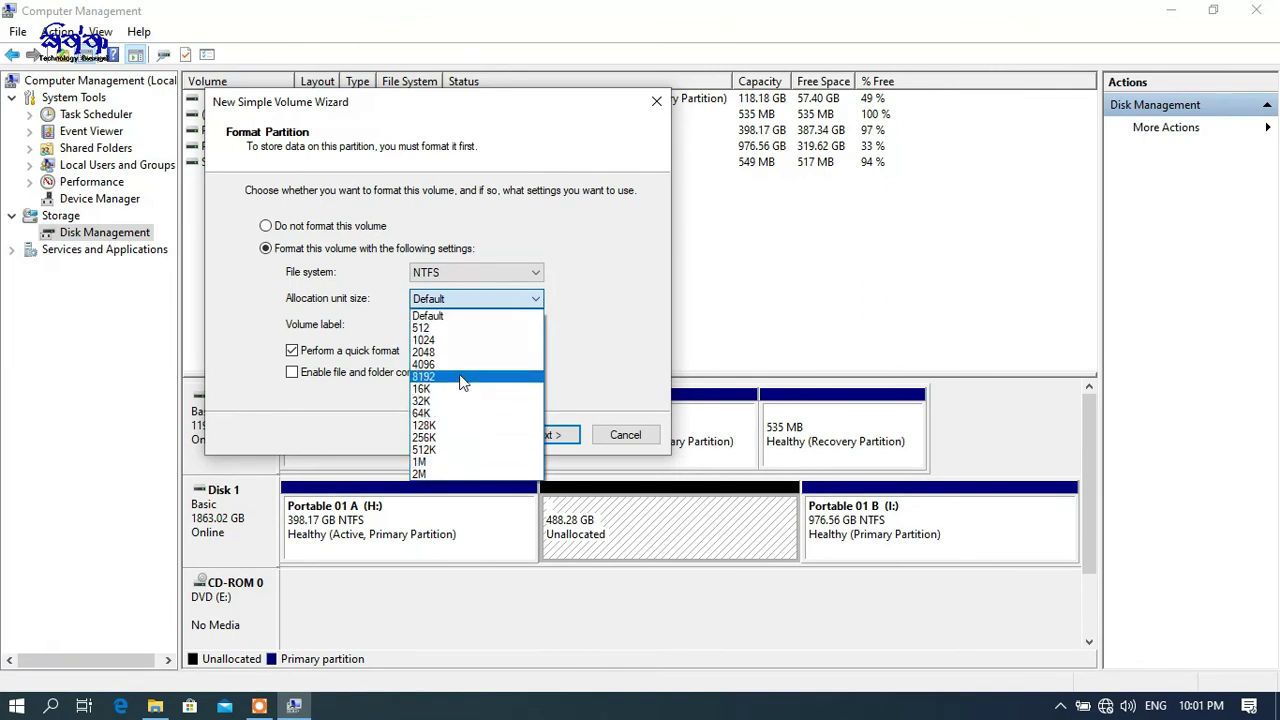
{"action": "left_click", "coordinate": [620, 302]}
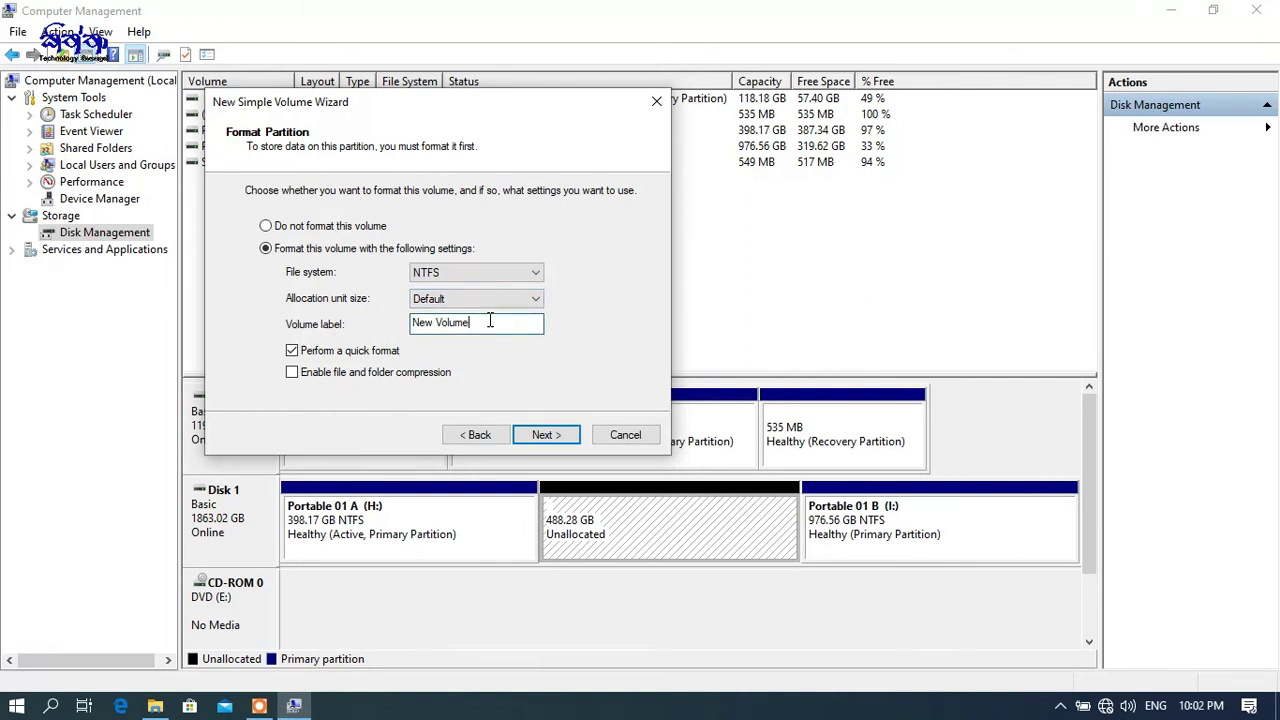
Step: Set the volume label to New Partition, keep quick format enabled, and finish creating the new simple volume
{"action": "left_click_drag", "start_coordinate": [489, 321], "coordinate": [298, 314]}
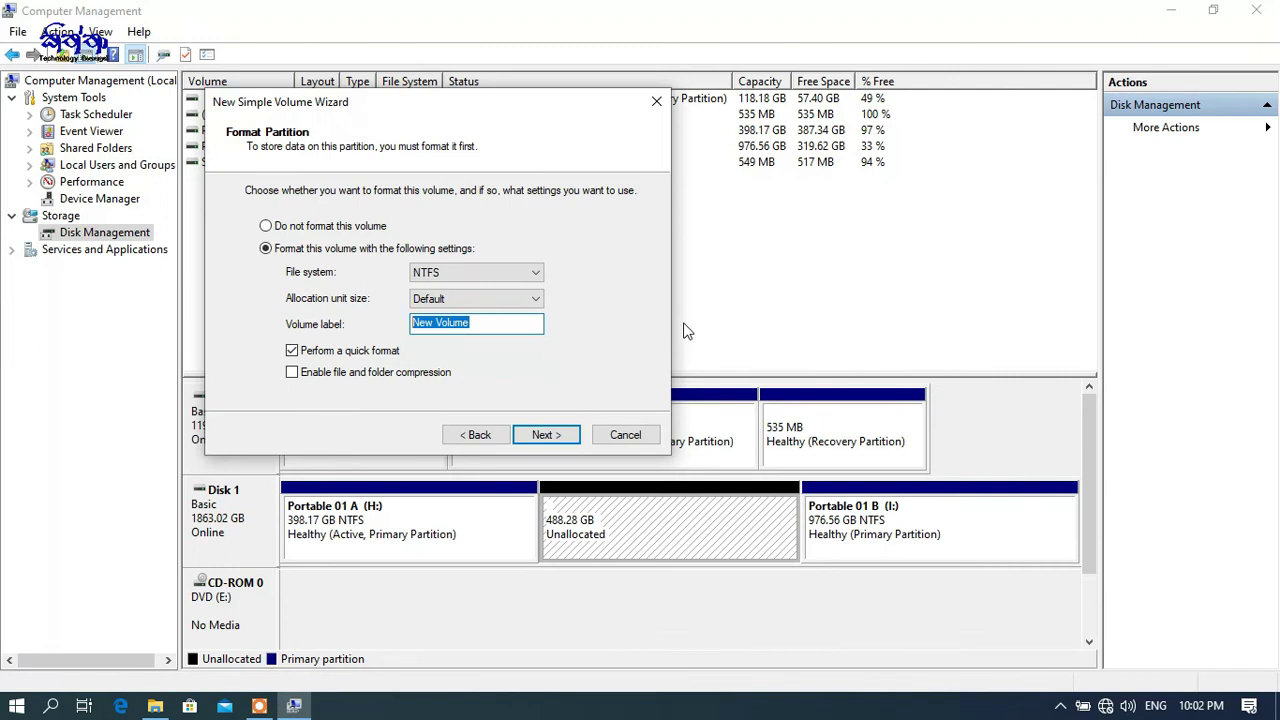
{"action": "left_click_drag", "start_coordinate": [500, 322], "coordinate": [437, 322]}
{"action": "type", "text": "Partition"}
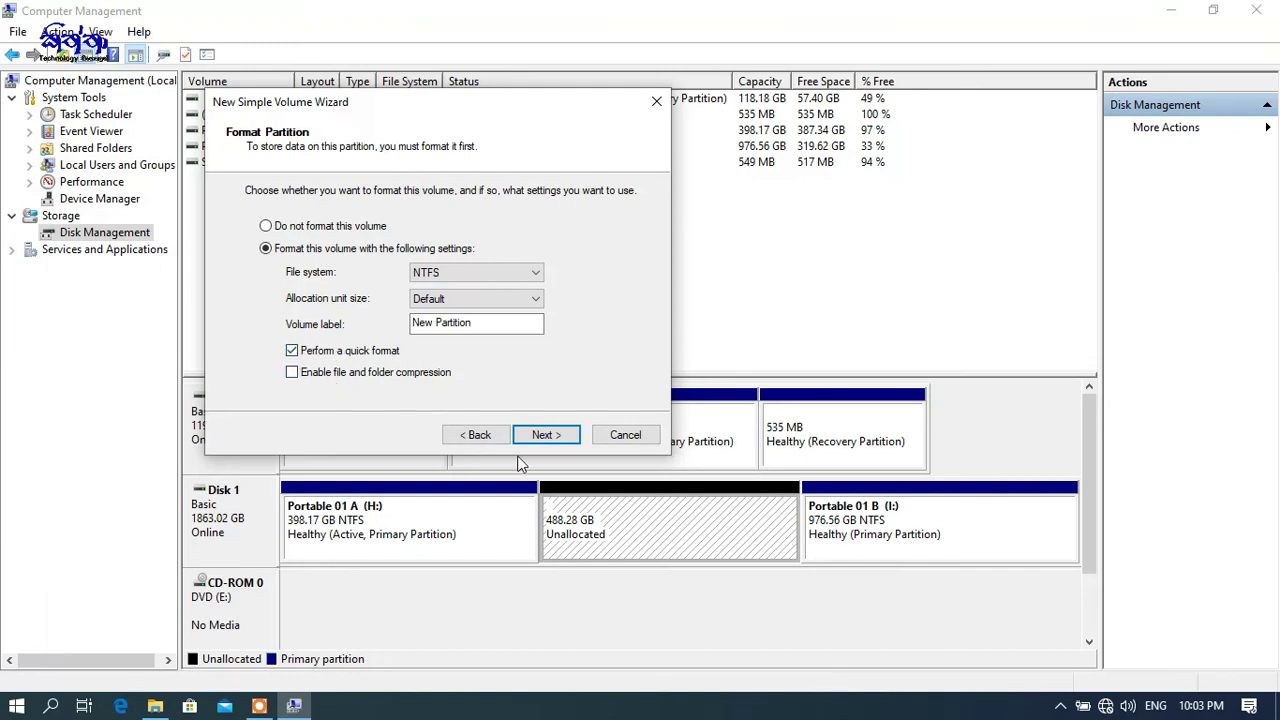
{"action": "left_click", "coordinate": [545, 435]}
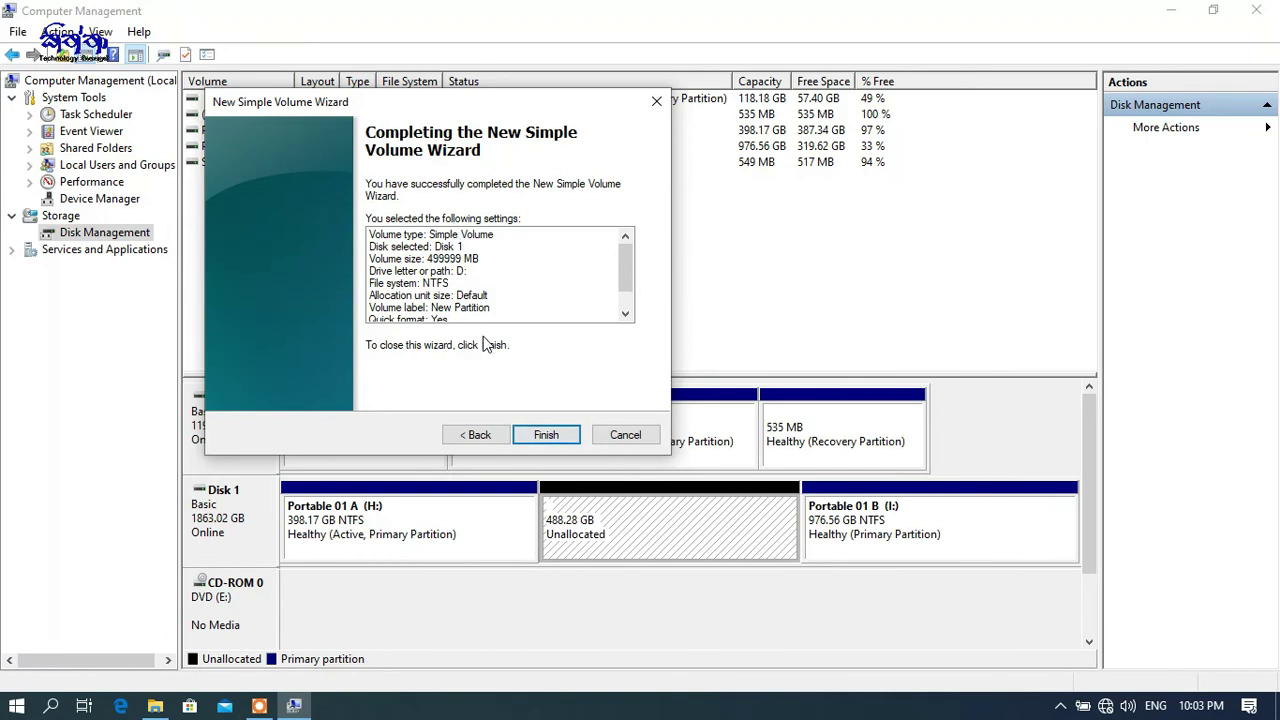
{"action": "left_click", "coordinate": [546, 435]}
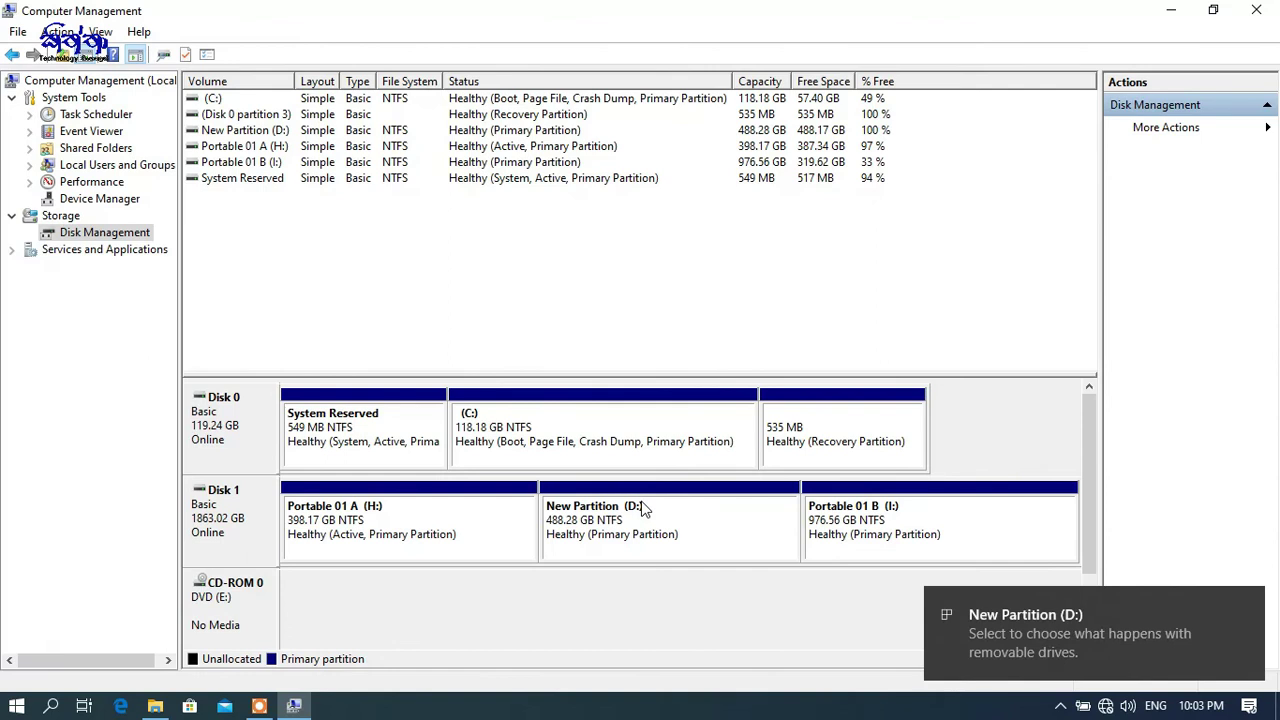
Step: Check the new D: partition on Disk 1, then switch to File Explorer to view its contents and compare it with the H: drive
{"action": "left_click", "coordinate": [675, 515]}
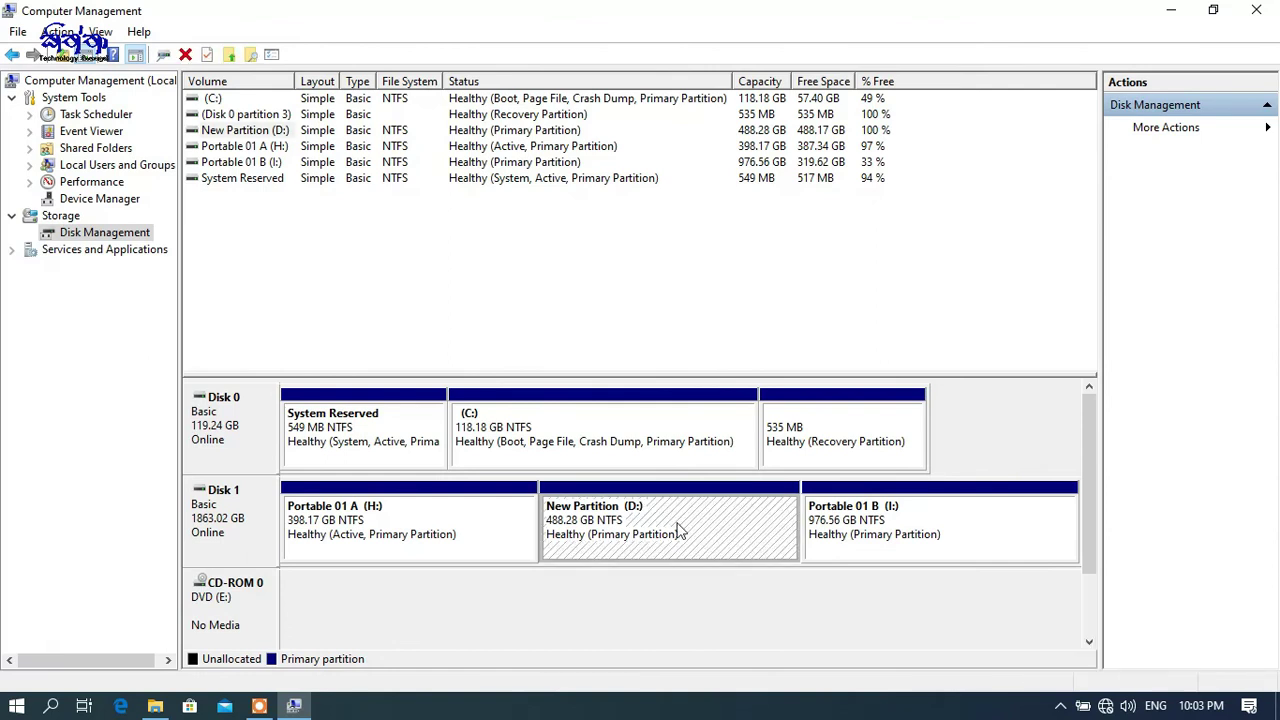
{"action": "left_click", "coordinate": [157, 706]}
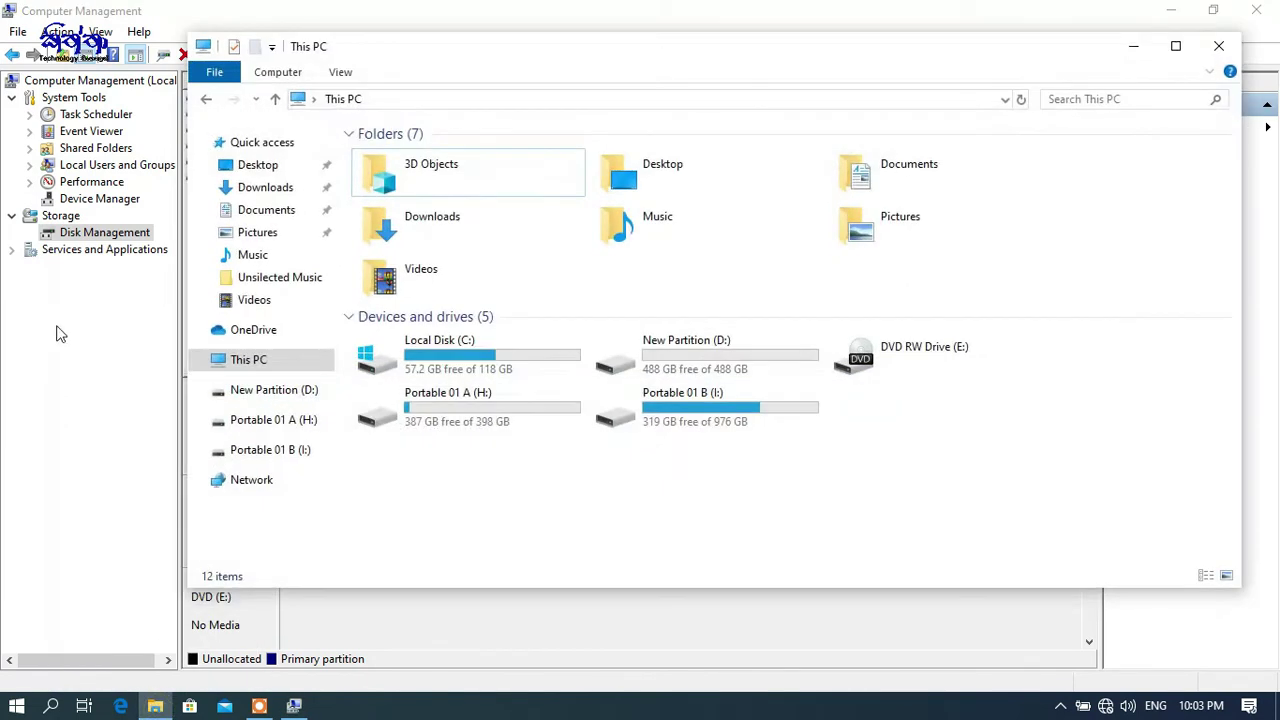
{"action": "left_click", "coordinate": [692, 356]}
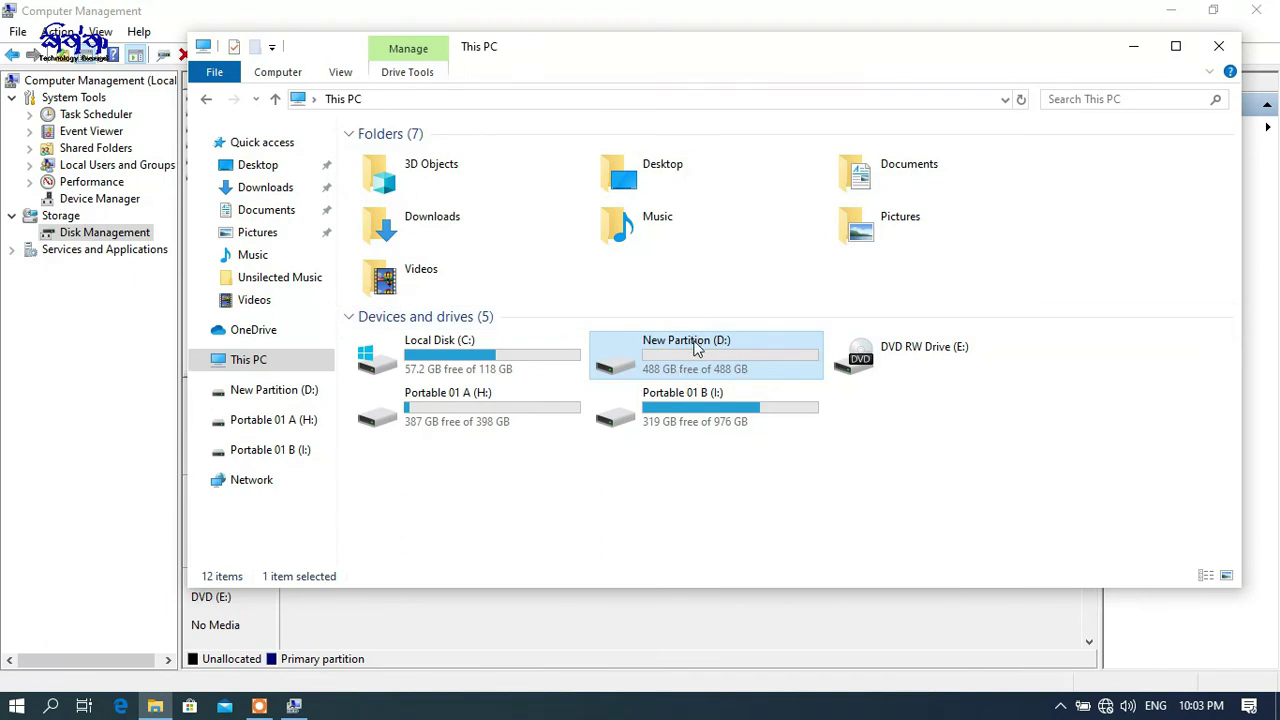
{"action": "double_click", "coordinate": [697, 345]}
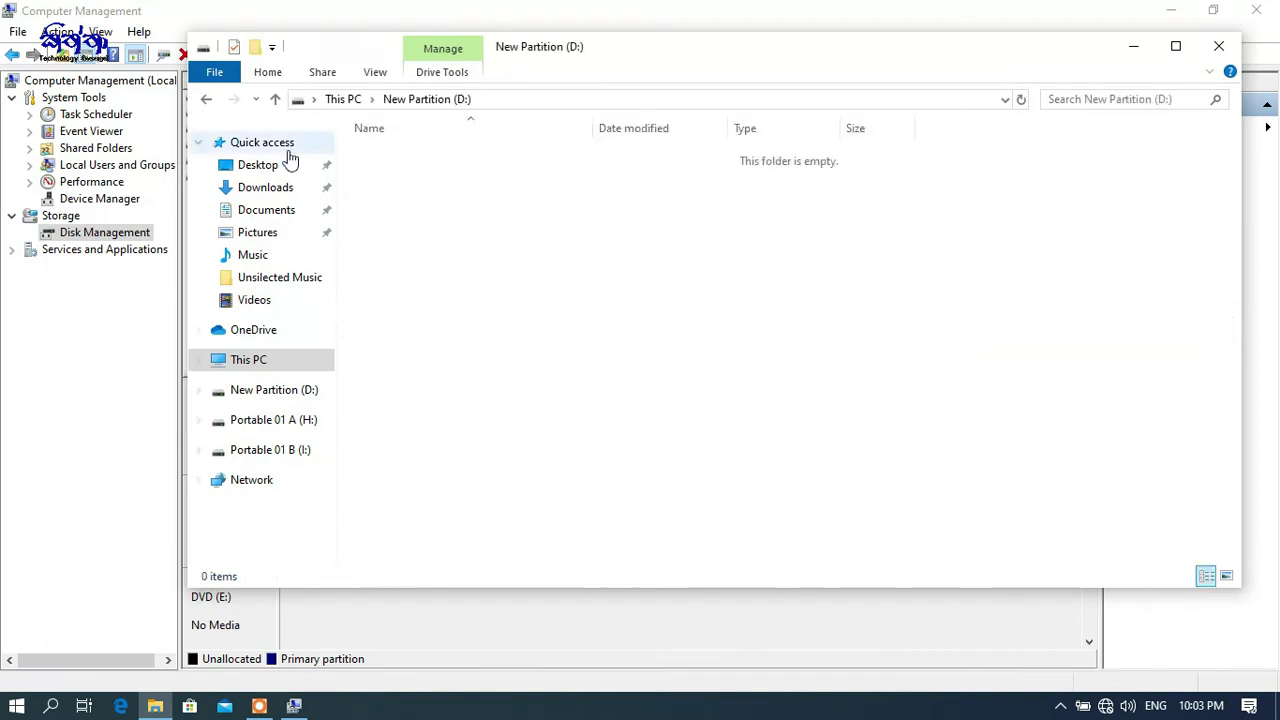
{"action": "left_click", "coordinate": [206, 99]}
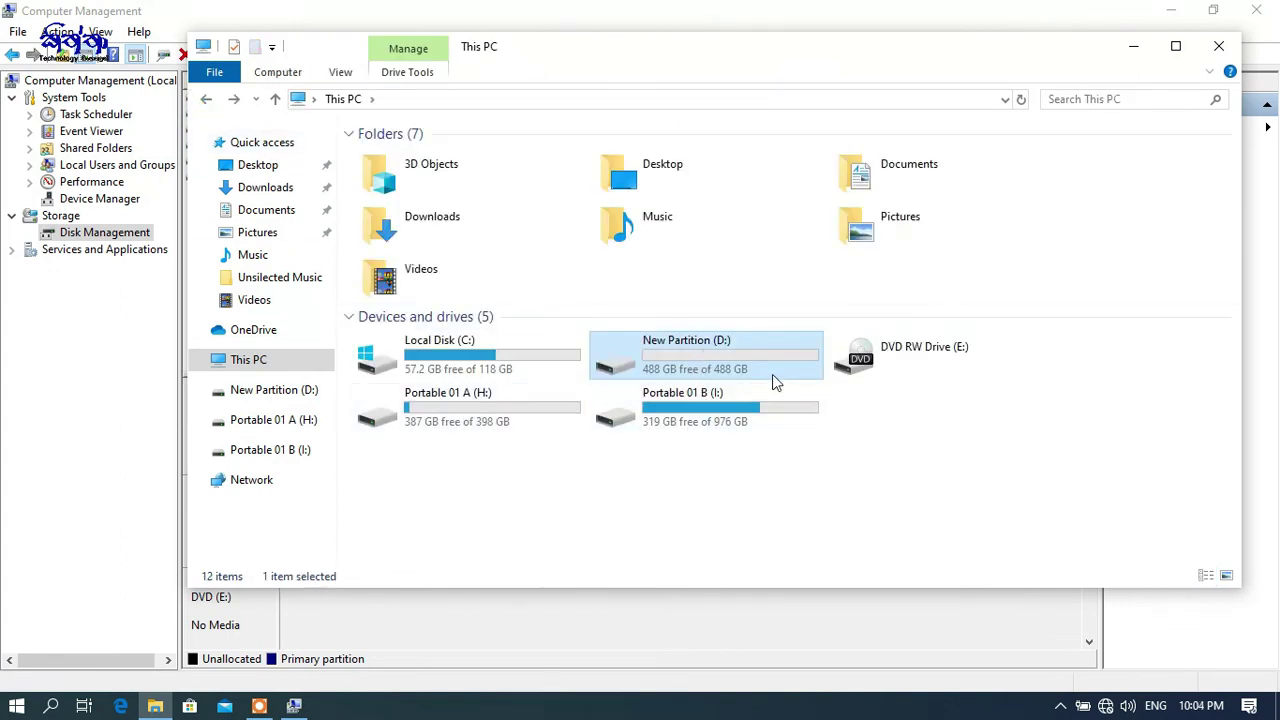
{"action": "left_click", "coordinate": [453, 409]}
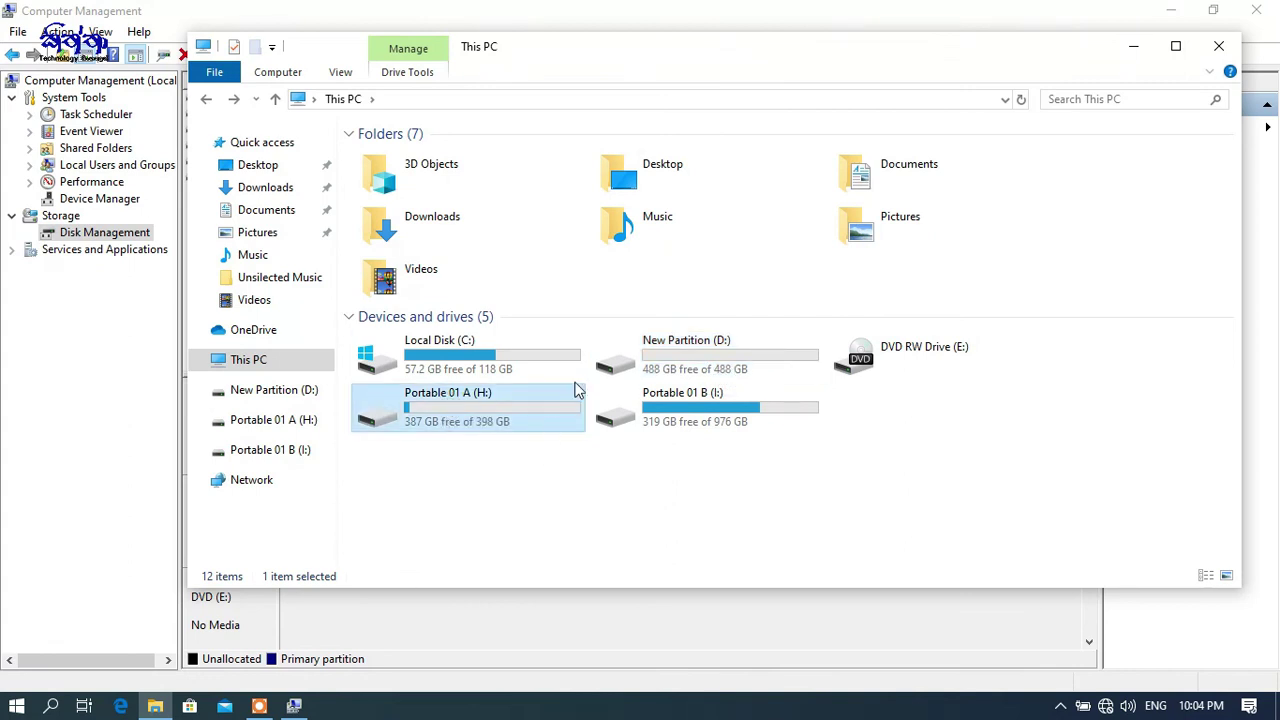
{"action": "left_click", "coordinate": [686, 367]}
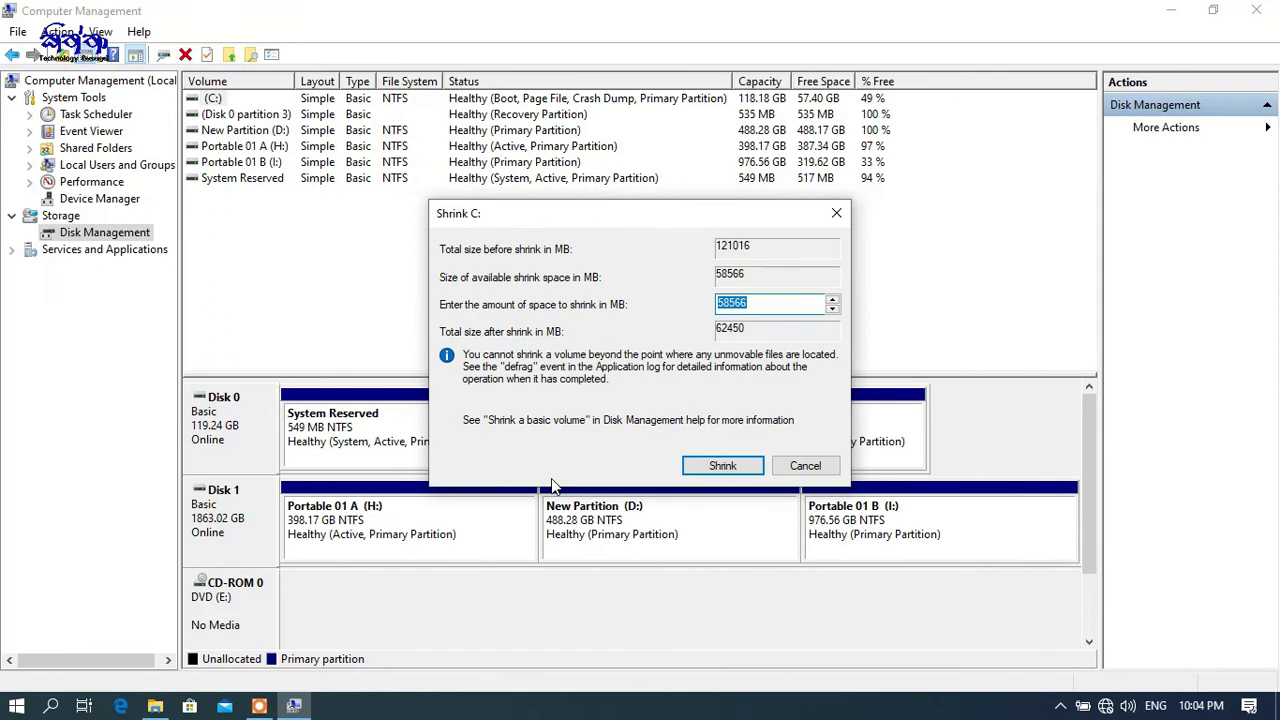
Step: Cancel the shrink operation for the C: volume
{"action": "left_click", "coordinate": [810, 472]}
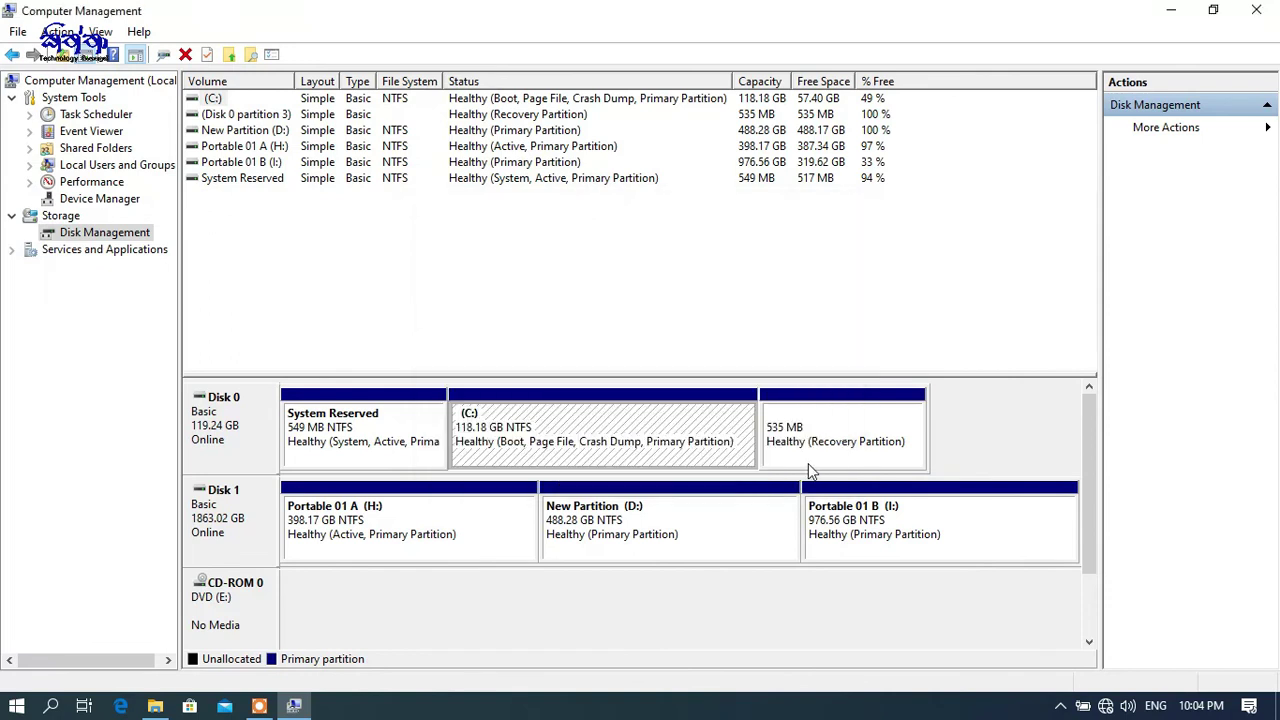